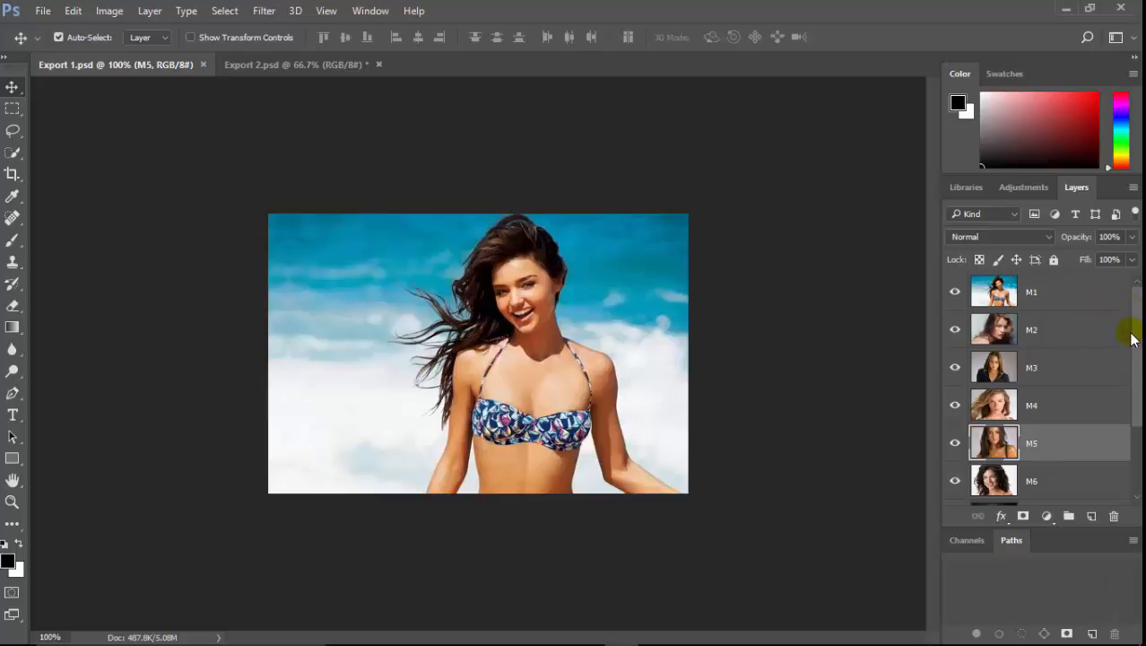
# - Look through the layer stack of Export 1.psd from M1 down to M9
pyautogui.scroll(-3, 1135, 507)
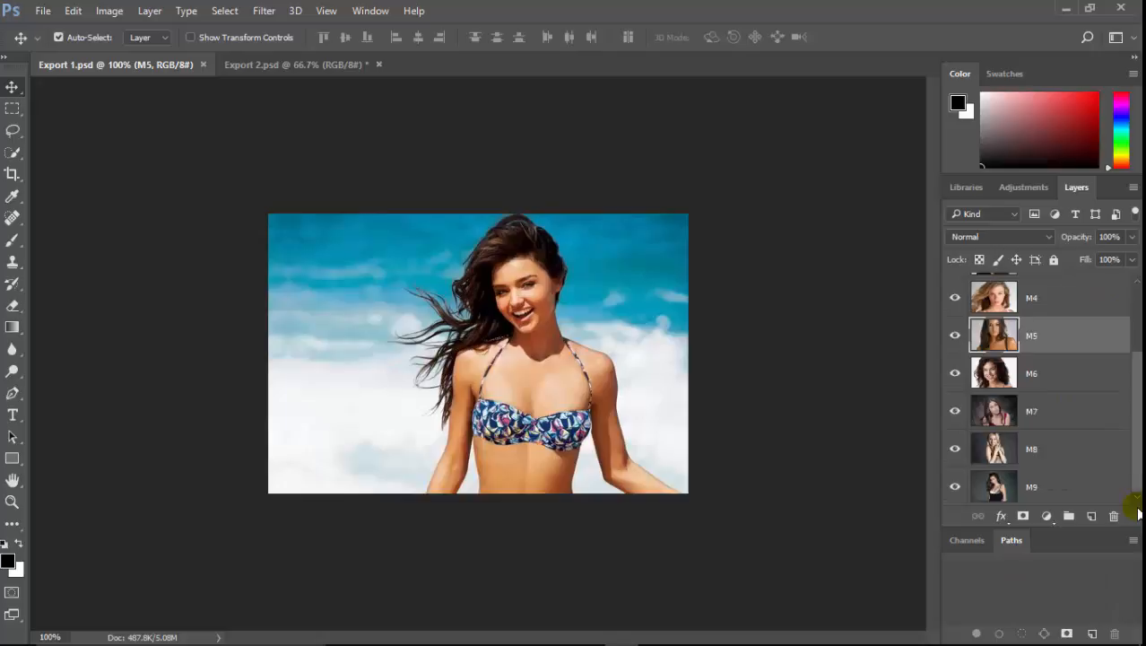
pyautogui.scroll(3, 1125, 389)
pyautogui.click(1037, 307)
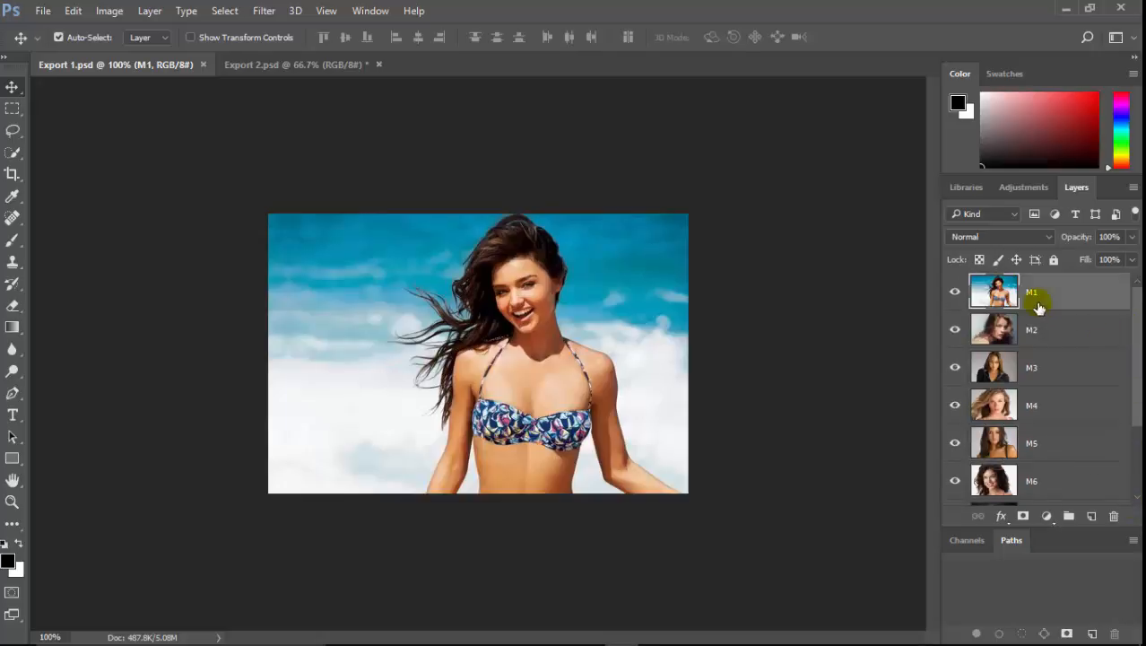
pyautogui.moveTo(1133, 377); pyautogui.dragTo(1128, 508)
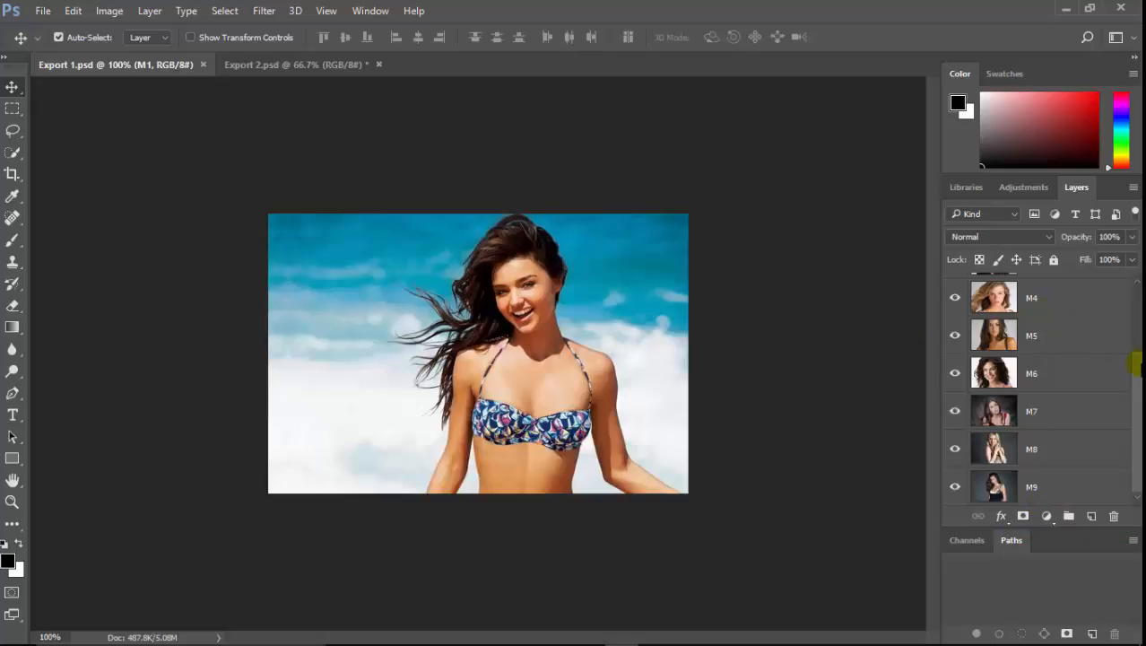
pyautogui.moveTo(1139, 360); pyautogui.dragTo(1137, 273)
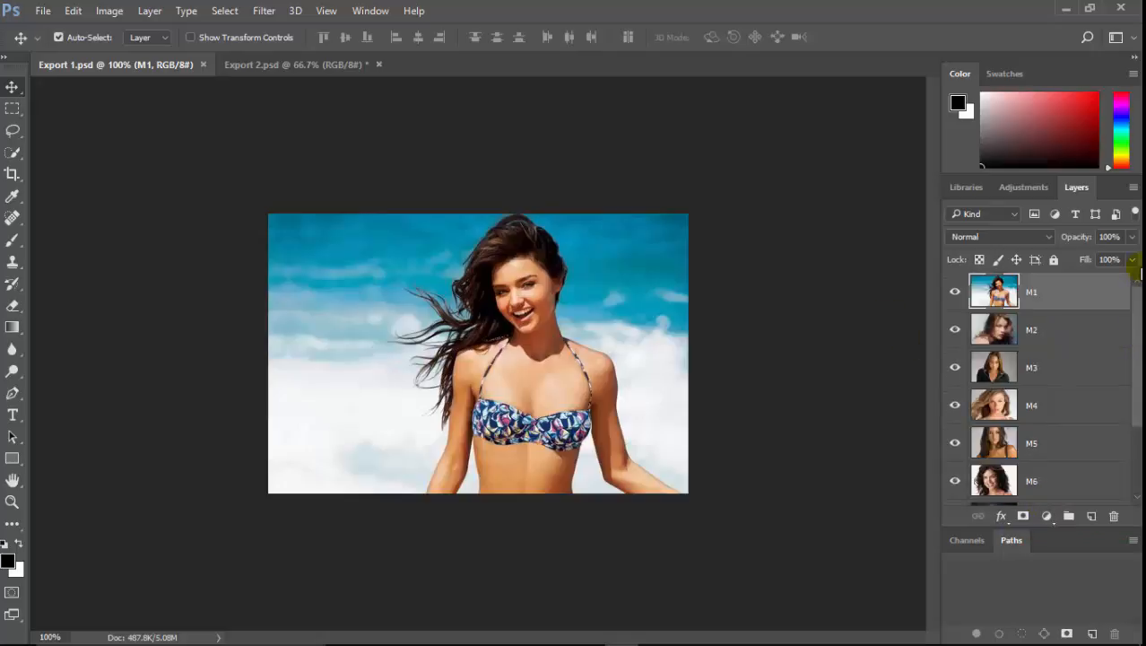
# - Open the names of layers M1 and M2 for inline editing
pyautogui.doubleClick(1040, 305)
pyautogui.click(835, 141)
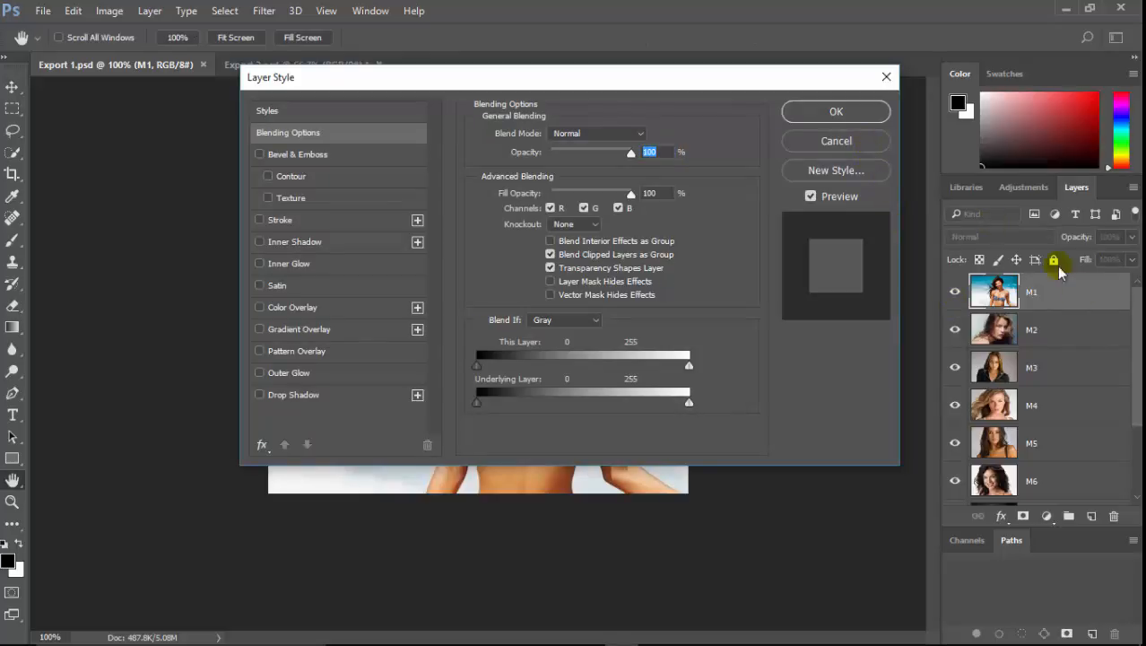
pyautogui.doubleClick(1031, 291)
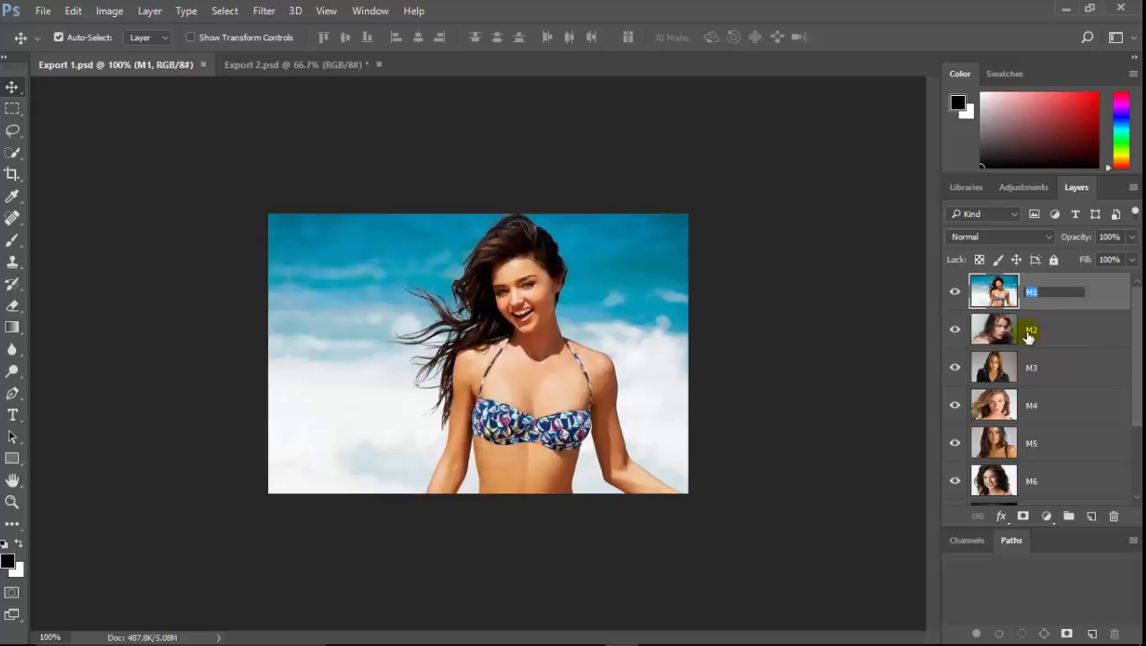
pyautogui.doubleClick(1031, 330)
pyautogui.click(1079, 378)
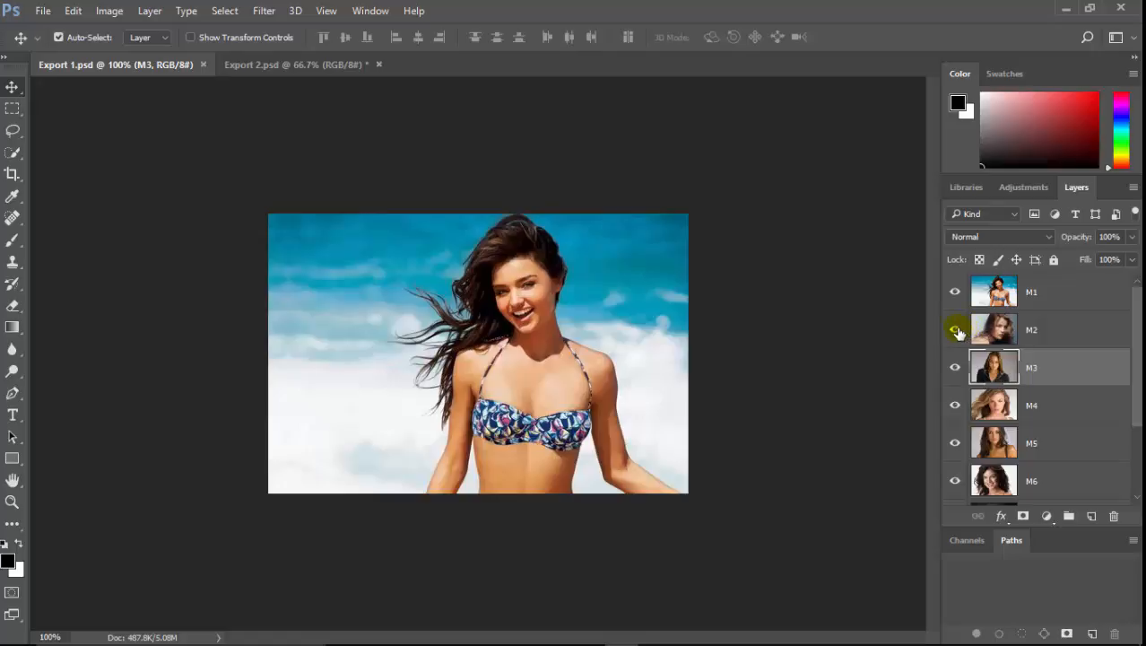
# - Hide layers M1 through M6 one after another to view the photos beneath, and show all of them again
pyautogui.click(954, 292)
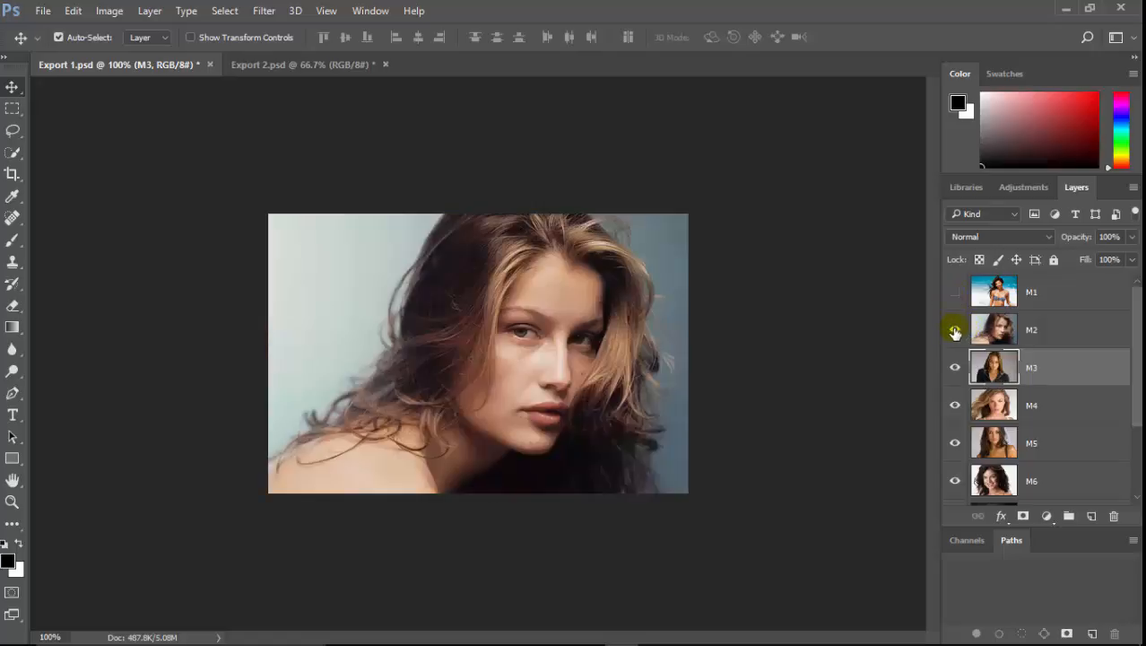
pyautogui.click(954, 330)
pyautogui.click(954, 367)
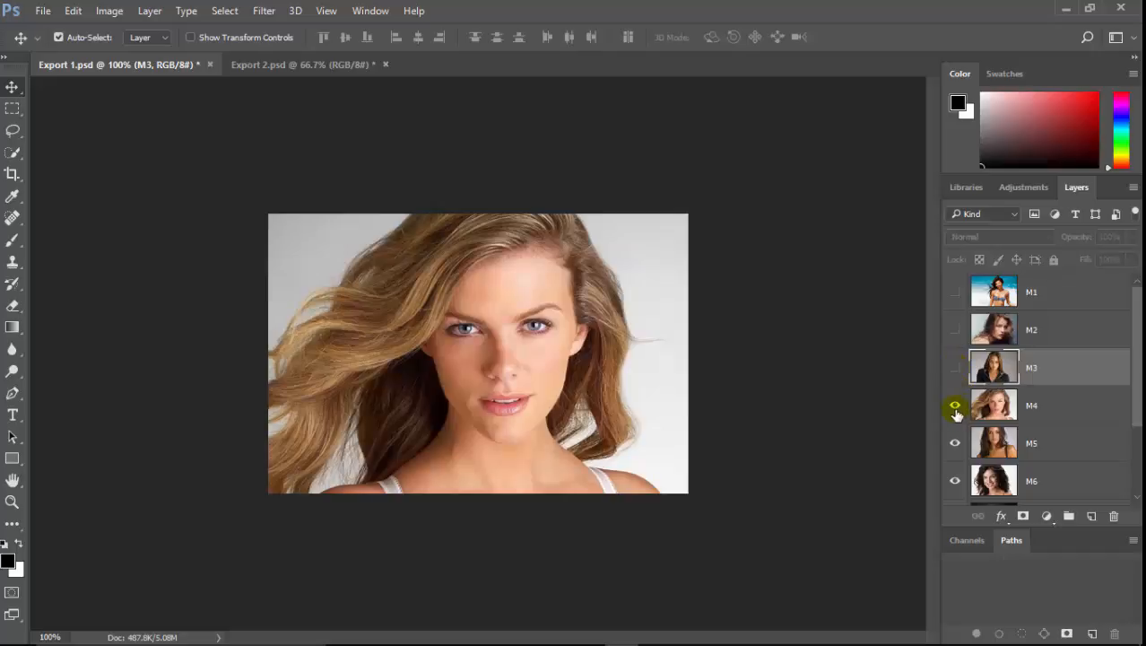
pyautogui.click(954, 406)
pyautogui.click(954, 443)
pyautogui.click(954, 481)
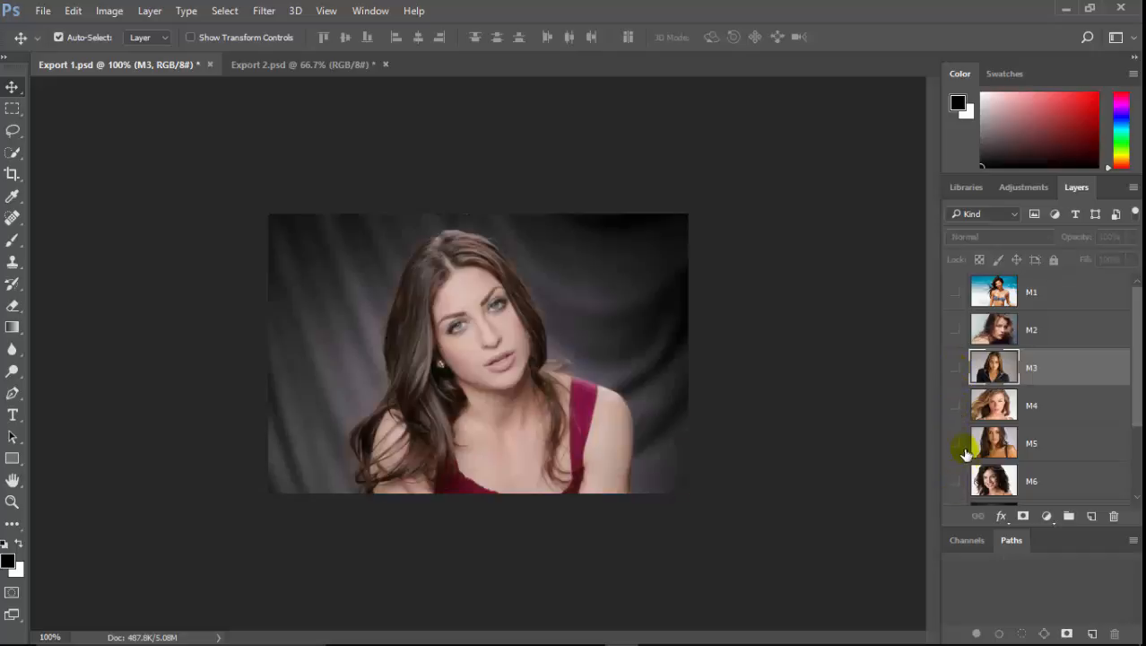
pyautogui.moveTo(956, 443); pyautogui.dragTo(954, 294)
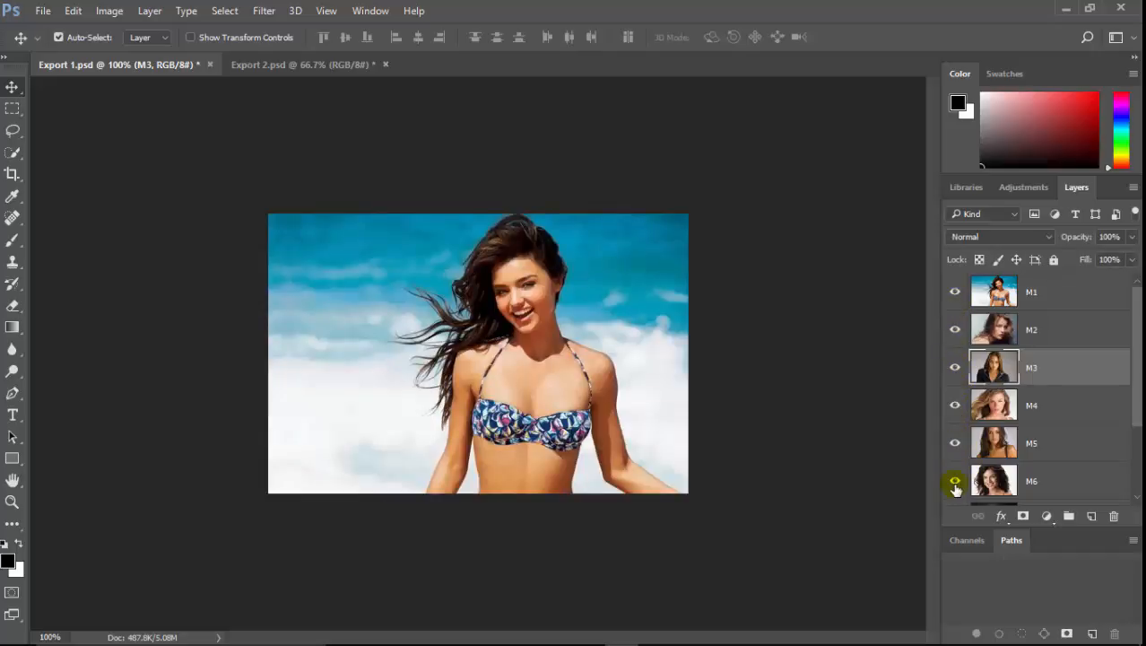
pyautogui.click(954, 481)
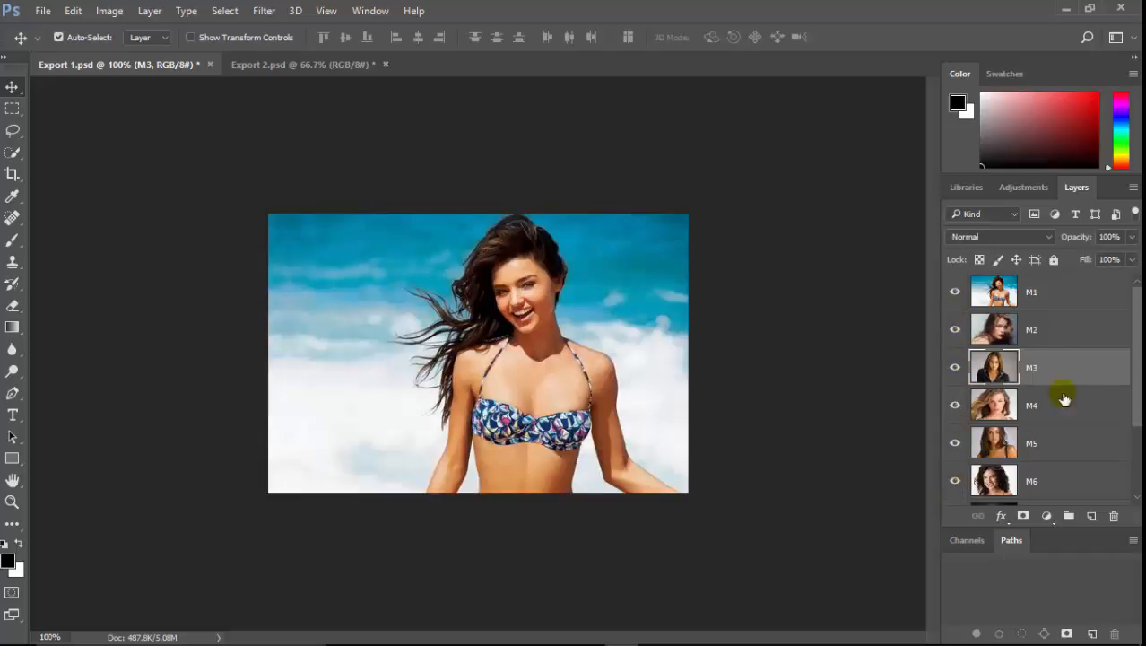
# - In Export 2.psd, shift all the photos together slightly to the left and move the M1 photo a little further left
pyautogui.click(291, 66)
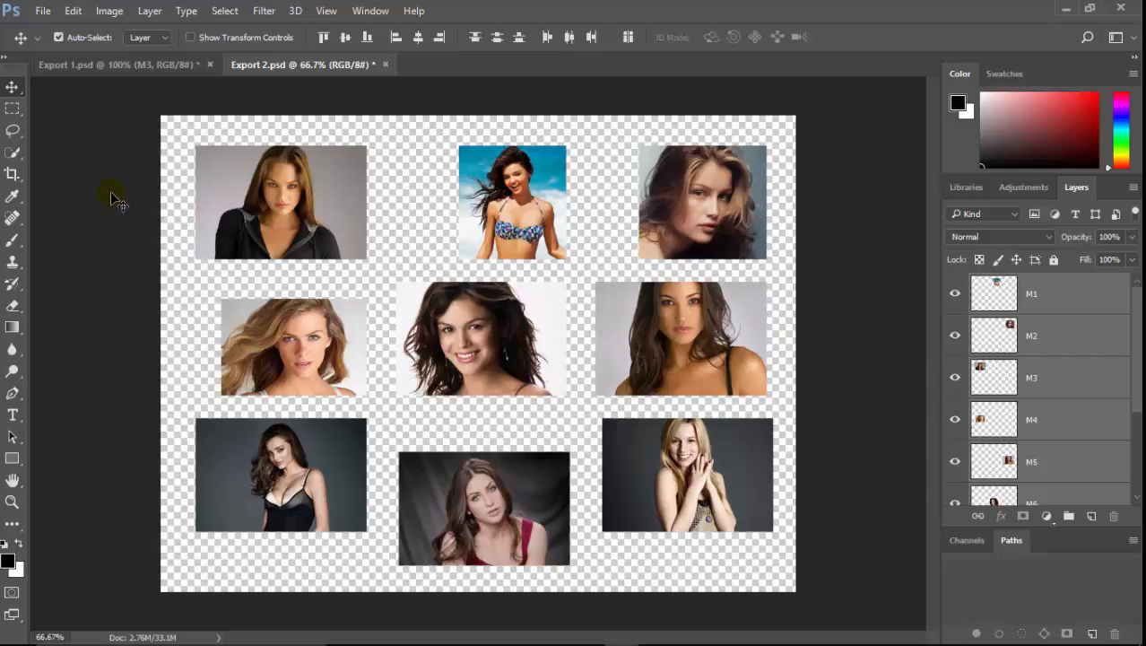
pyautogui.moveTo(171, 195); pyautogui.dragTo(305, 200)
pyautogui.click(1087, 379)
pyautogui.moveTo(526, 222)
pyautogui.mouseDown()
pyautogui.moveTo(496, 222)
pyautogui.moveTo(515, 223)
pyautogui.mouseUp()
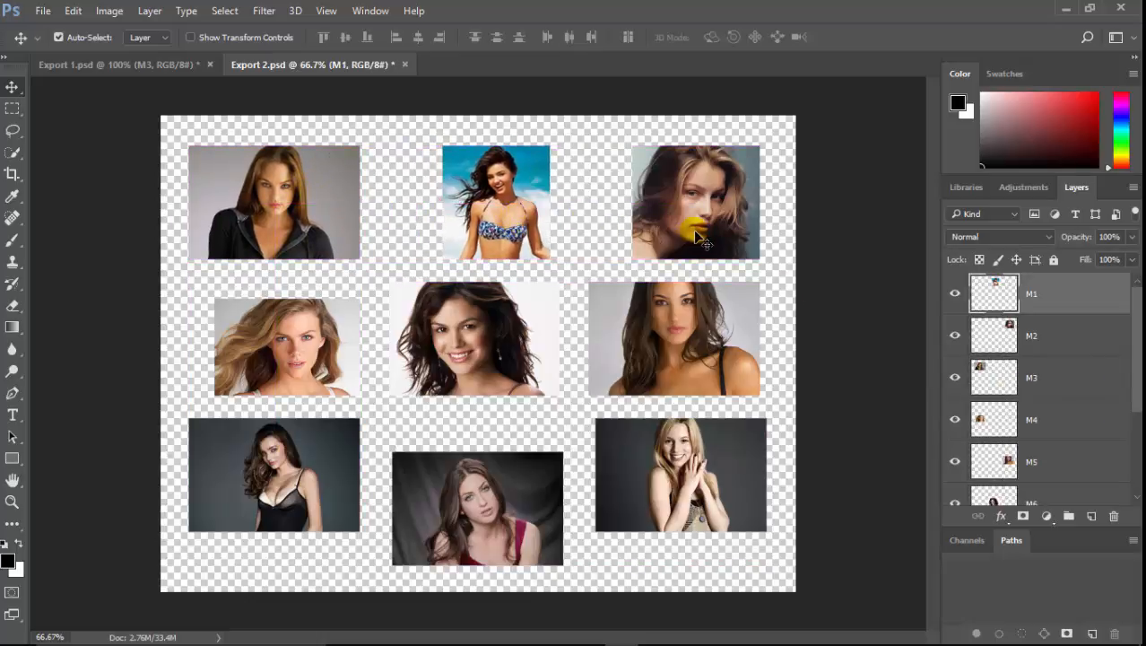
# - Nudge the M2 photo up and respread the middle row, moving M5 right, M6 slightly down and M4 left
pyautogui.moveTo(692, 235); pyautogui.dragTo(694, 228)
pyautogui.moveTo(685, 333); pyautogui.dragTo(706, 334)
pyautogui.moveTo(520, 305); pyautogui.dragTo(522, 319)
pyautogui.click(310, 349)
pyautogui.moveTo(310, 350); pyautogui.dragTo(284, 349)
# - Rearrange the bottom row of photos, moving M9 down, M7 slightly up and M8 down
pyautogui.moveTo(260, 443)
pyautogui.mouseDown()
pyautogui.moveTo(256, 474)
pyautogui.moveTo(264, 466)
pyautogui.mouseUp()
pyautogui.click(456, 506)
pyautogui.moveTo(456, 507); pyautogui.dragTo(456, 504)
pyautogui.moveTo(683, 511)
pyautogui.mouseDown()
pyautogui.moveTo(692, 536)
pyautogui.moveTo(691, 521)
pyautogui.mouseUp()
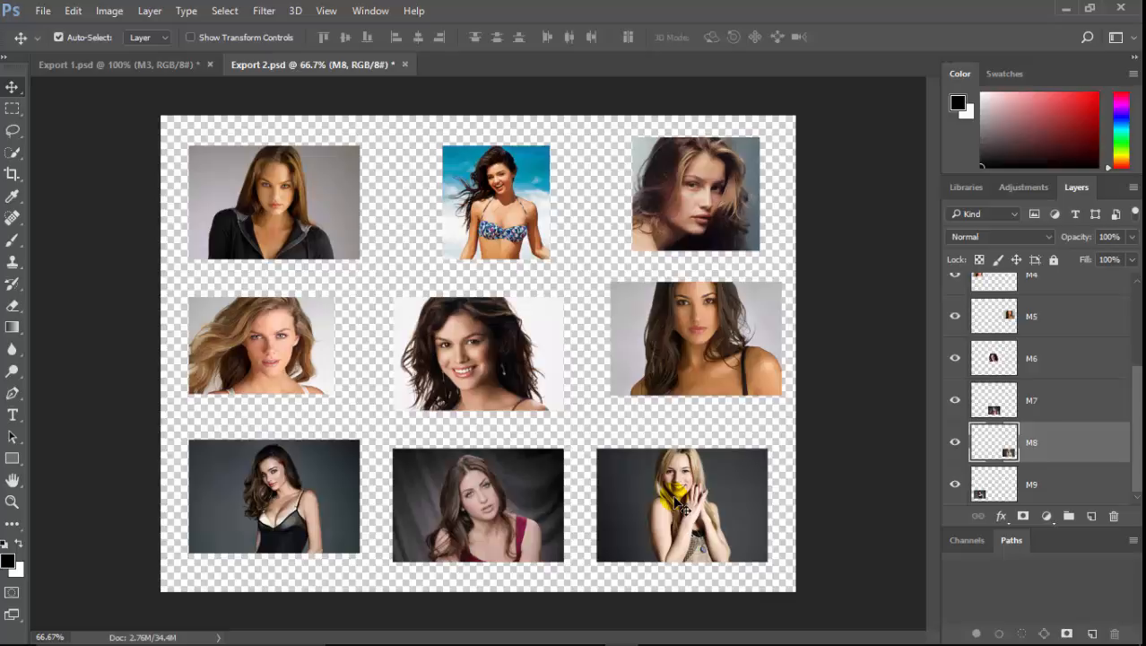
# - Return to Export 1.psd, select all layers from M1 to M9, and open Export As for them
pyautogui.hotkey('ctrl', 'Tab')
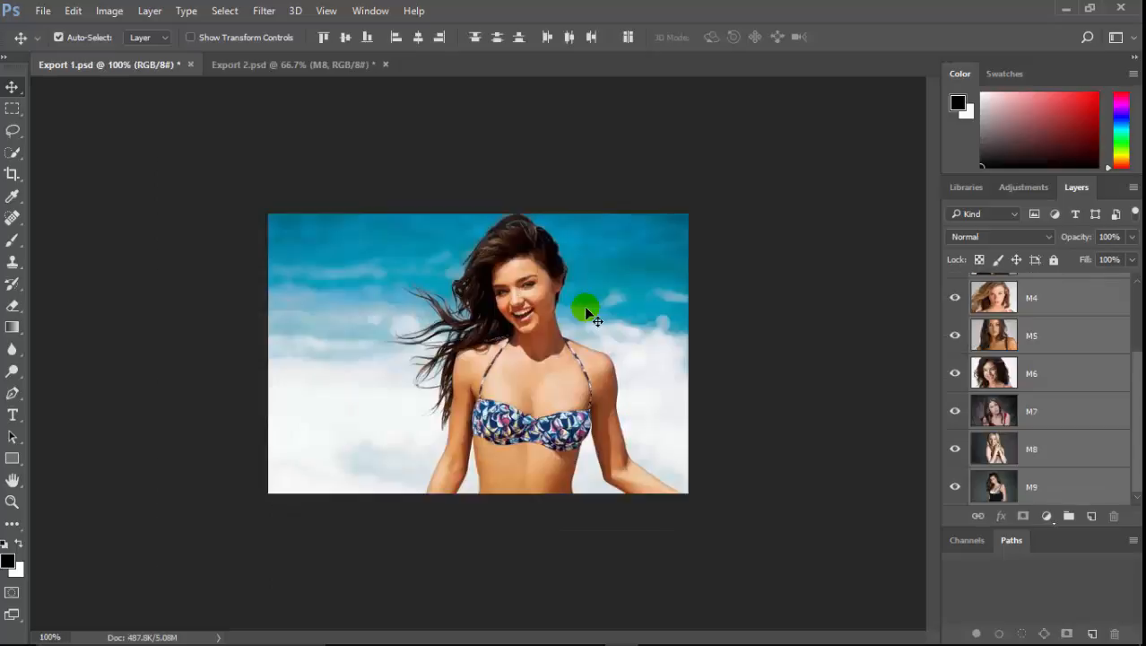
pyautogui.click(585, 312)
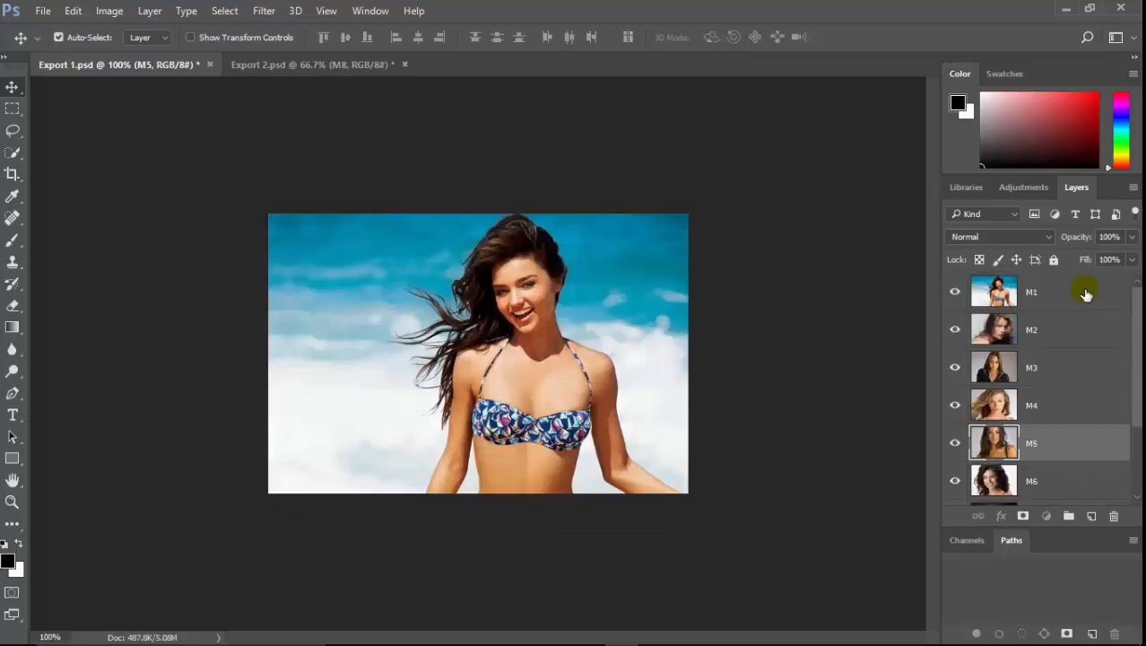
pyautogui.moveTo(1137, 324); pyautogui.dragTo(1116, 476)
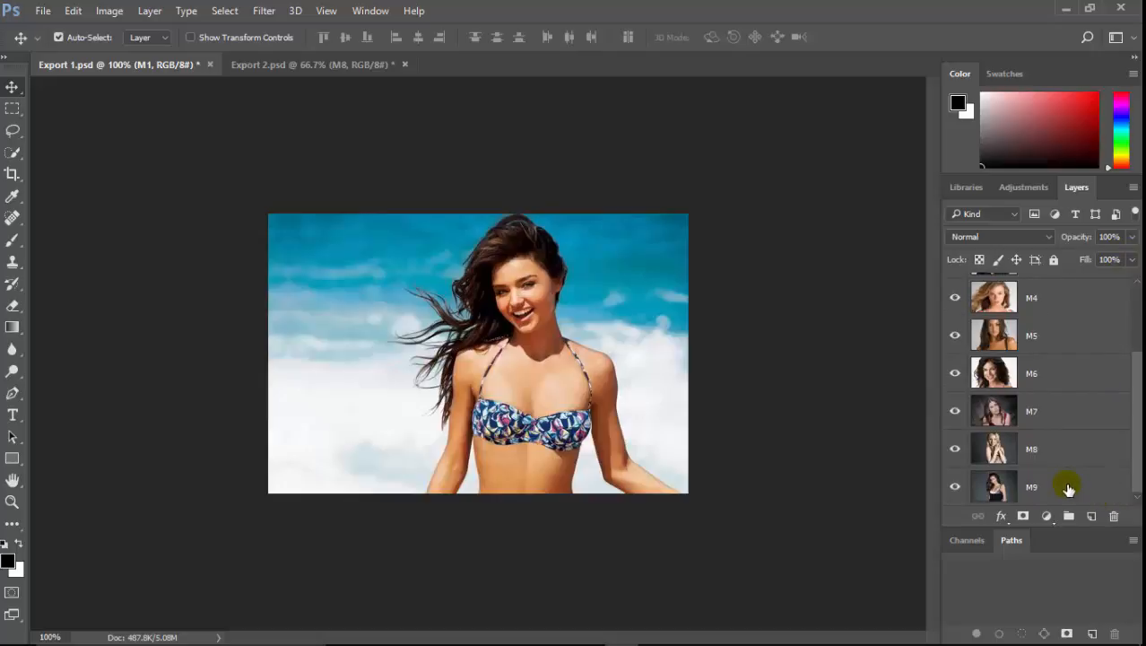
pyautogui.keyDown('shift'); pyautogui.click(1068, 487); pyautogui.keyUp('shift')
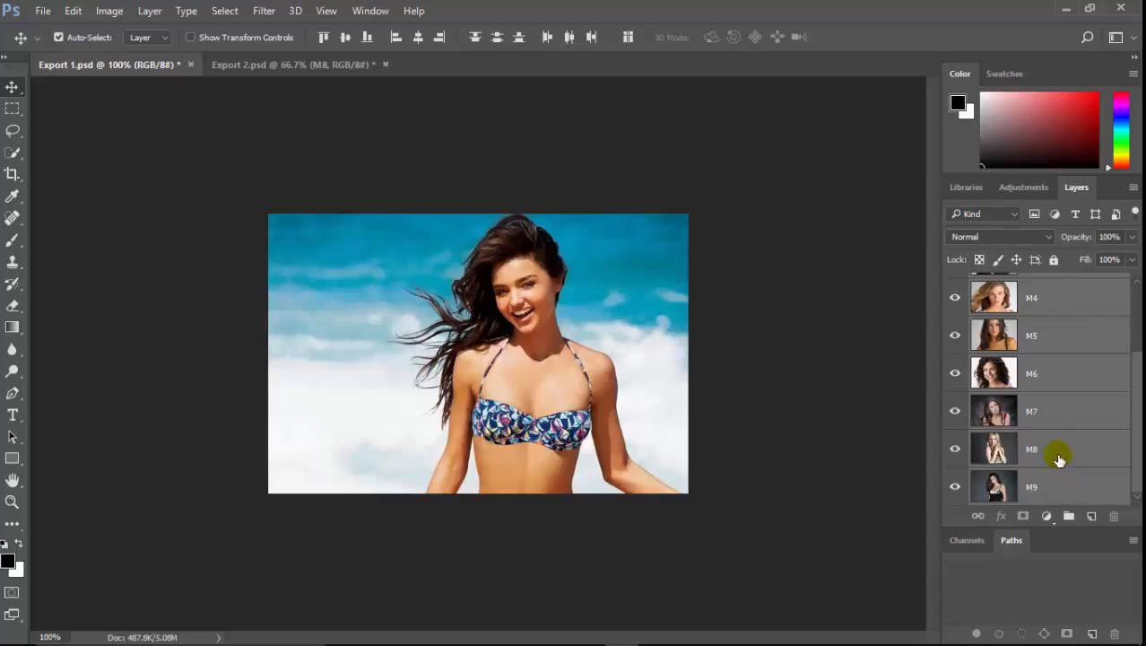
pyautogui.rightClick(1059, 458)
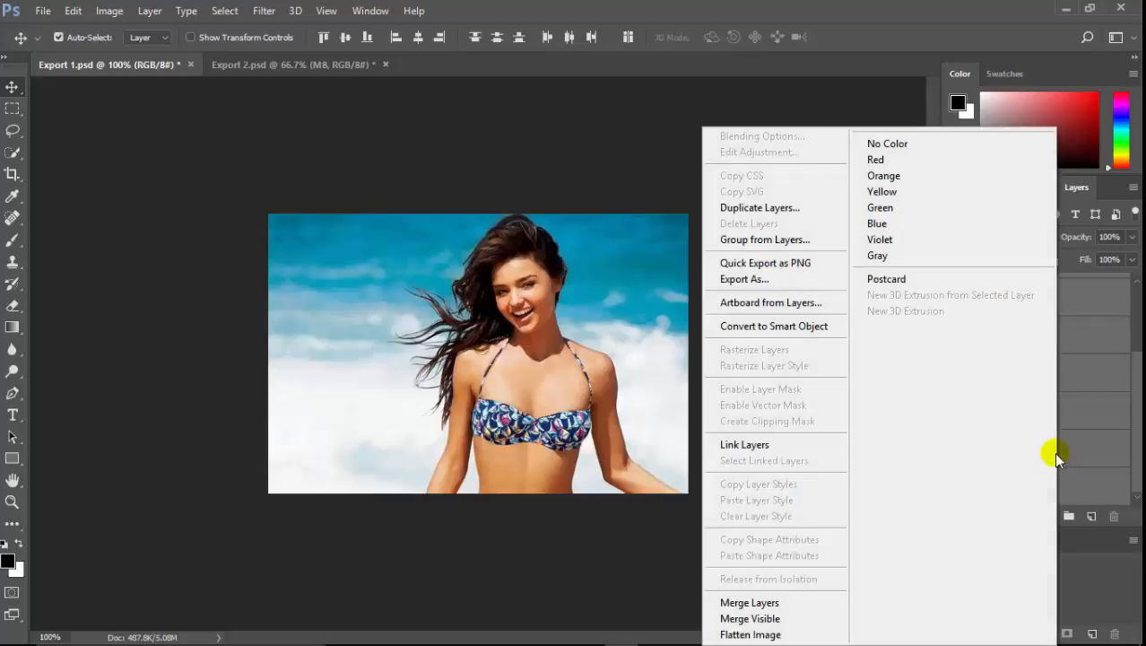
pyautogui.click(744, 279)
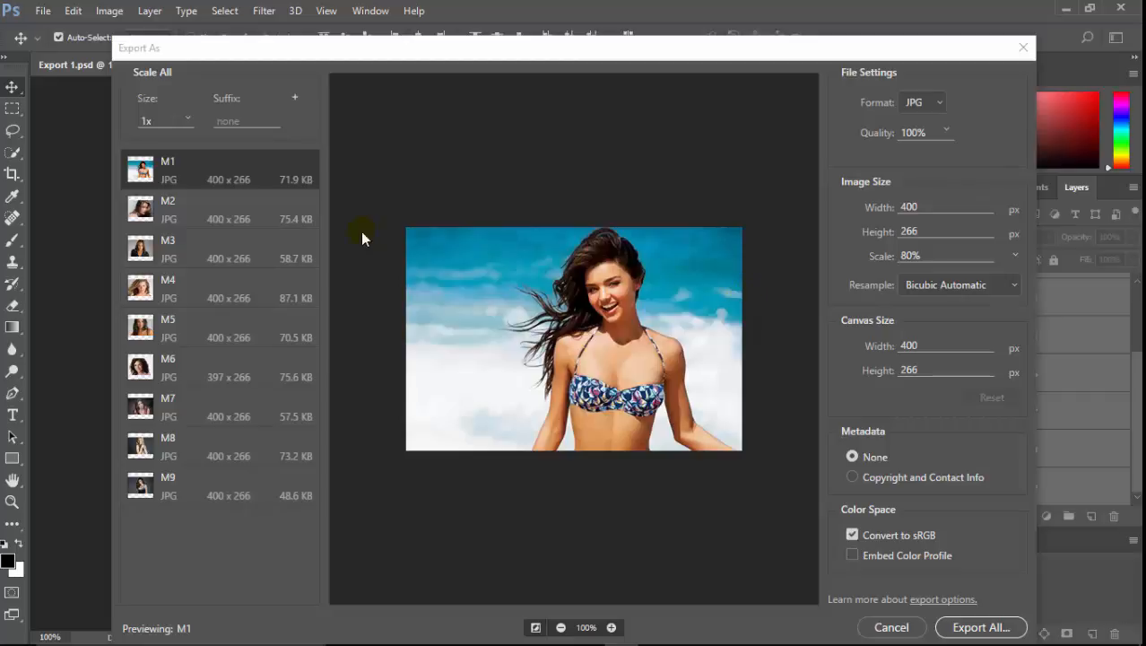
# - Preview the export items M2 through M9 one by one, and M1 through M3 once more
pyautogui.click(222, 213)
pyautogui.click(225, 252)
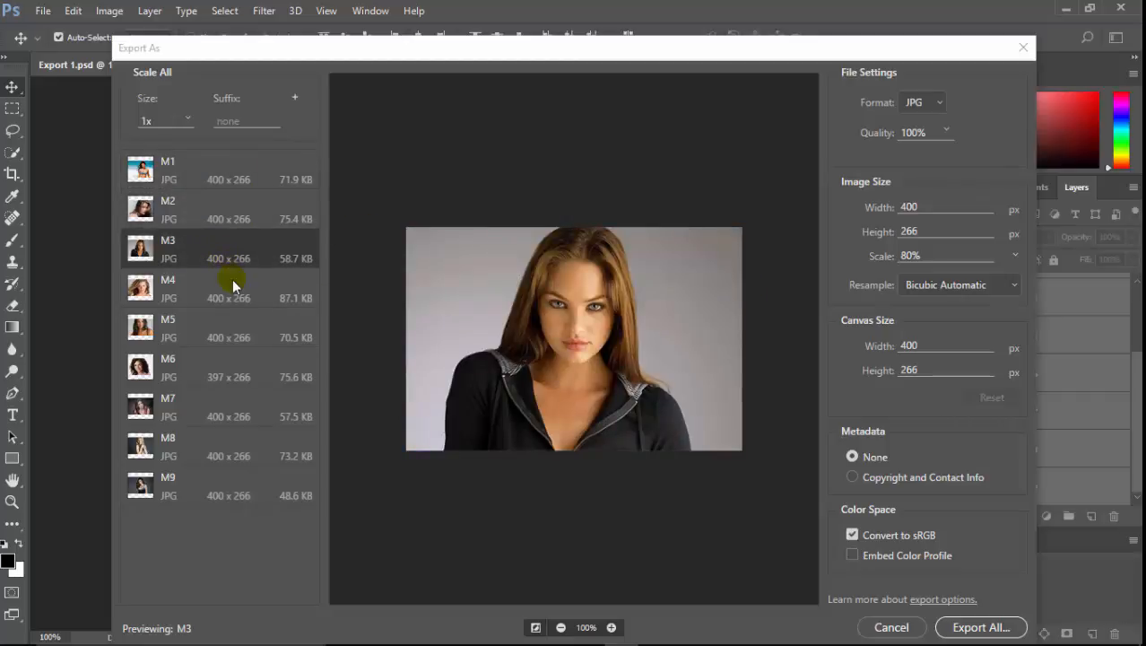
pyautogui.click(232, 290)
pyautogui.click(237, 333)
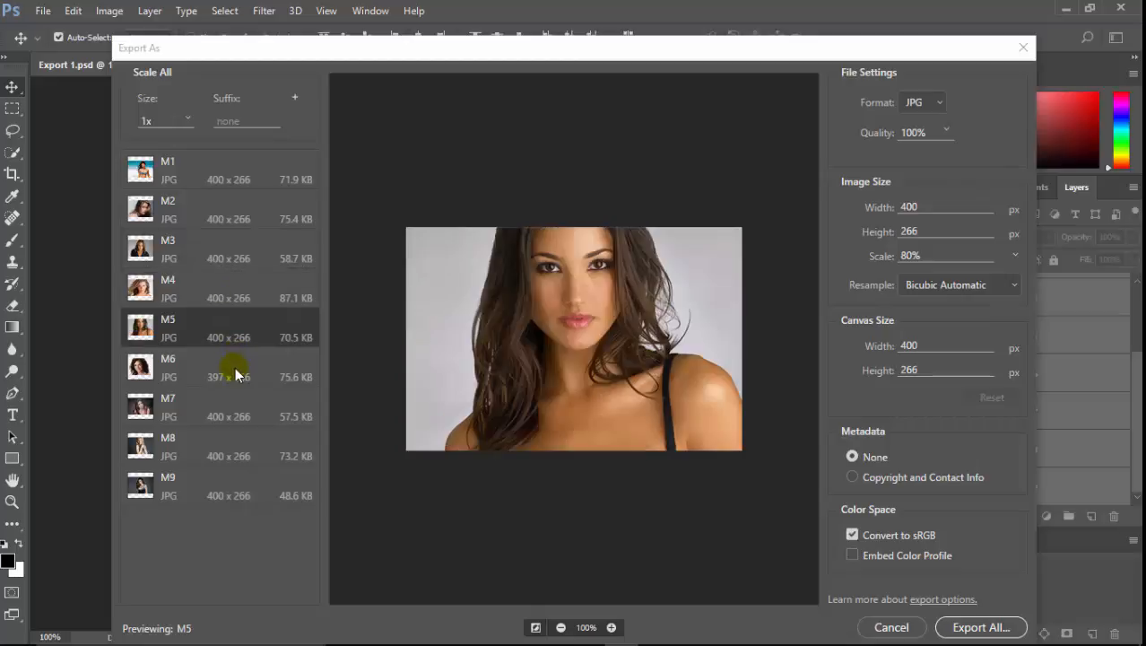
pyautogui.click(239, 373)
pyautogui.click(226, 417)
pyautogui.click(229, 456)
pyautogui.click(227, 493)
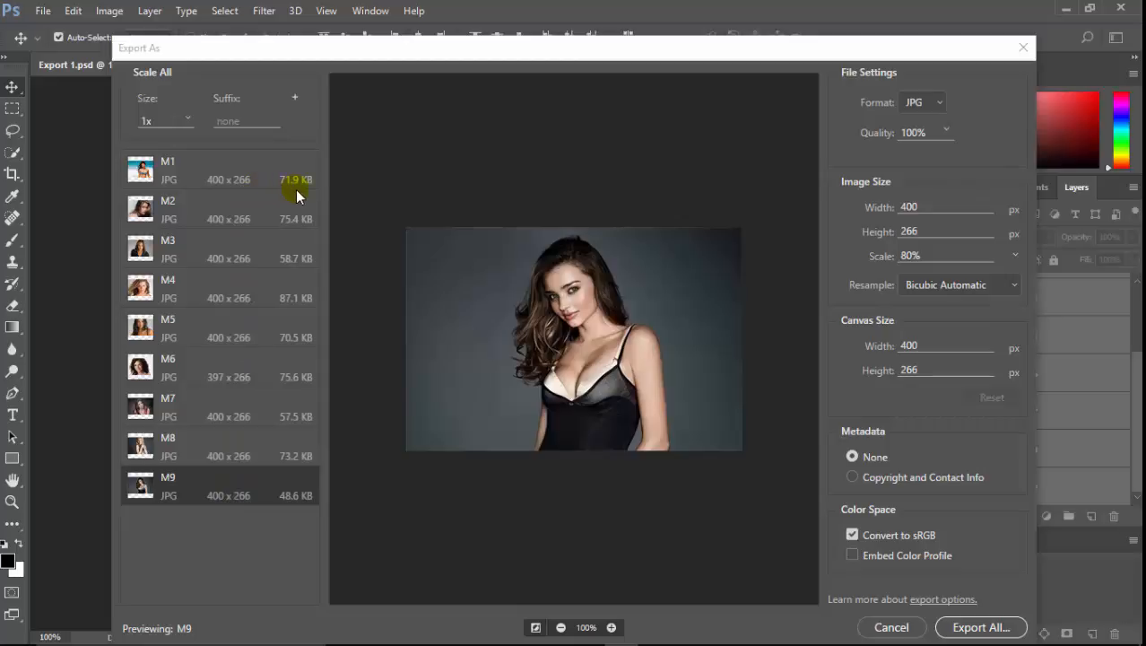
pyautogui.click(224, 191)
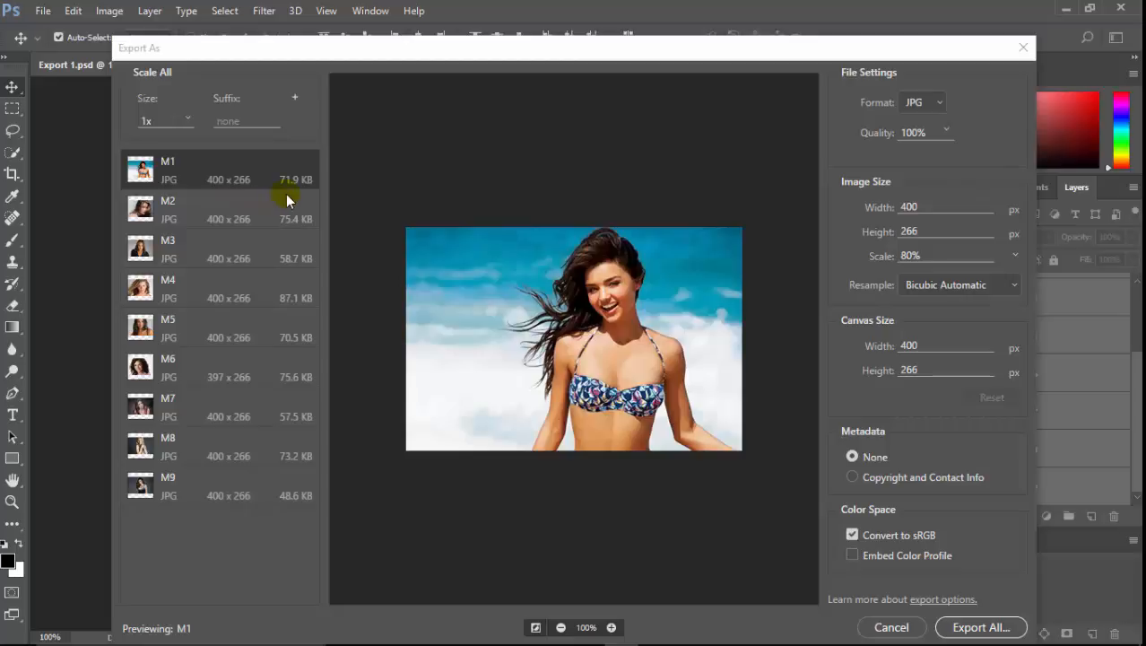
pyautogui.click(243, 215)
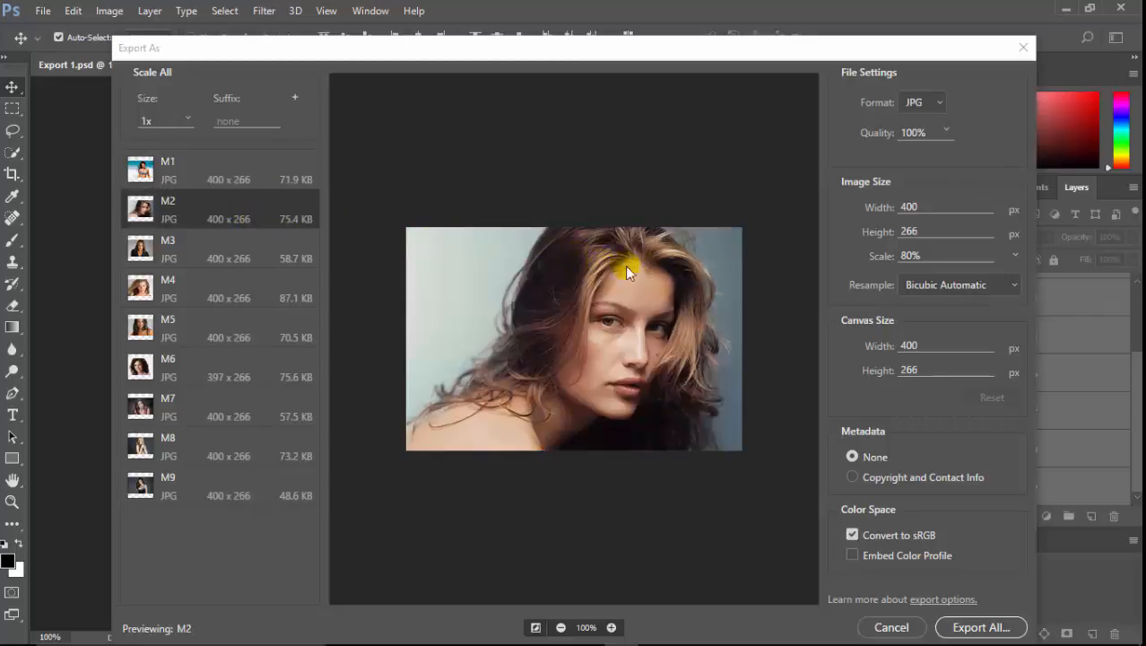
pyautogui.click(282, 262)
# - For export item M4, set the image width to 500 px, and its scale to 50%
pyautogui.click(286, 301)
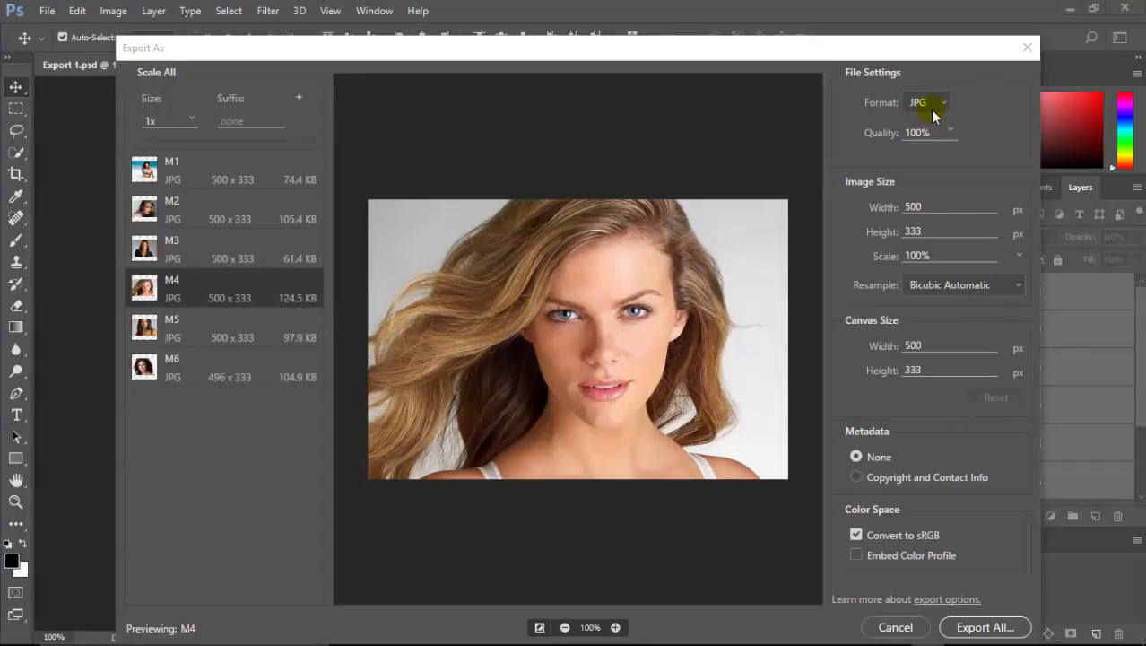
pyautogui.click(933, 115)
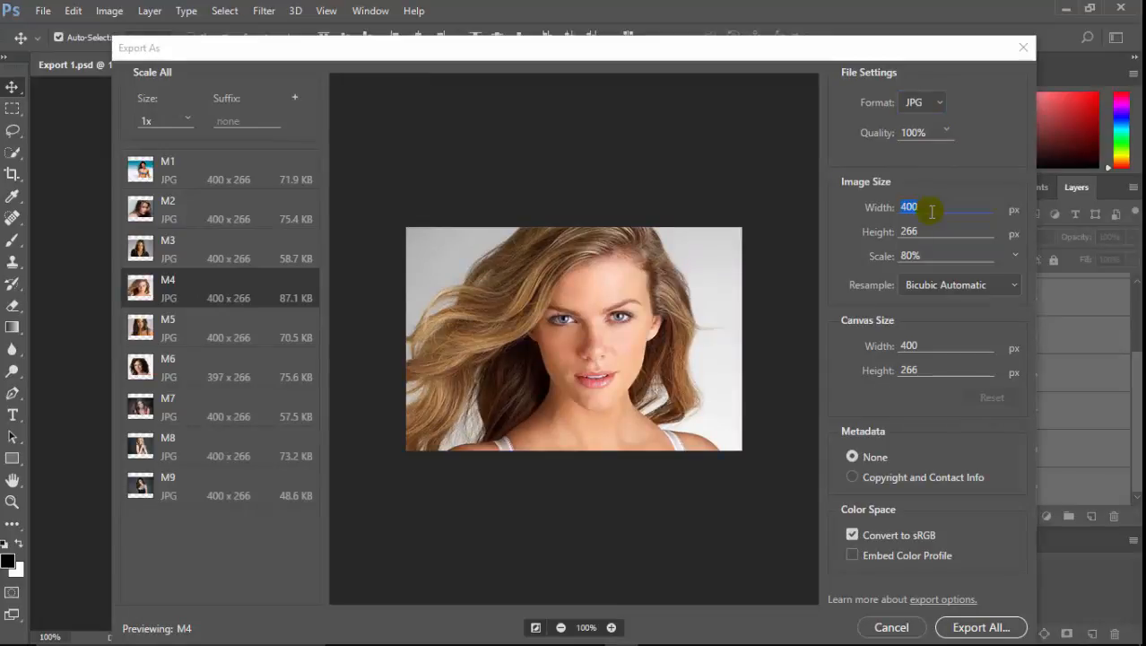
pyautogui.write('500')
pyautogui.press('Tab')
pyautogui.click(911, 230)
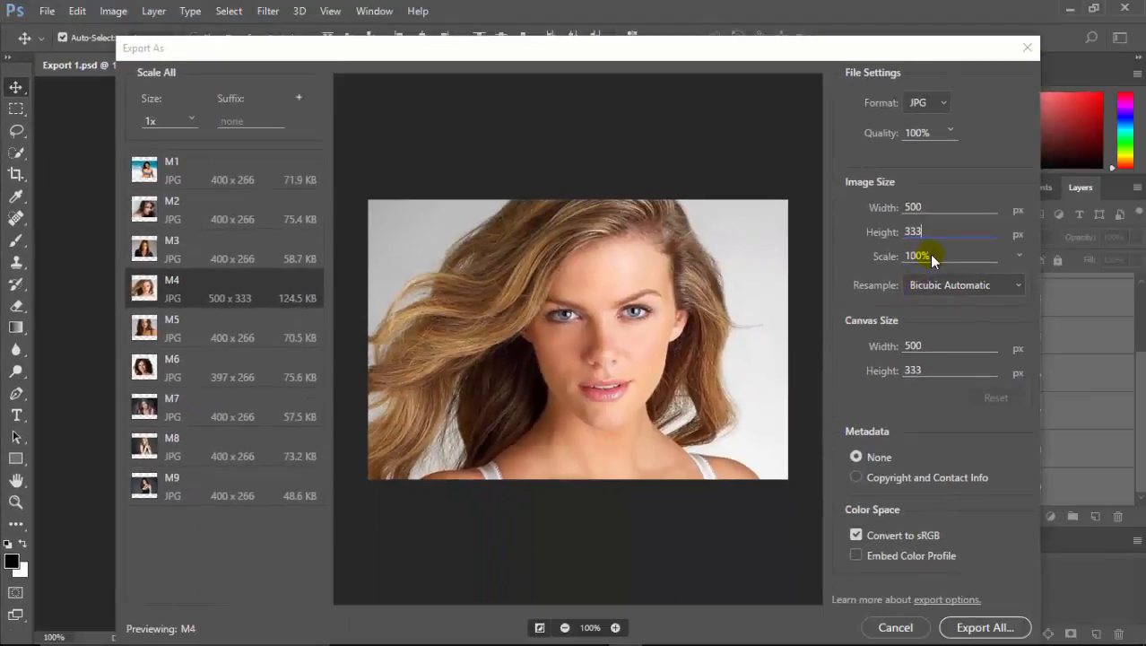
pyautogui.click(929, 254)
pyautogui.write('50')
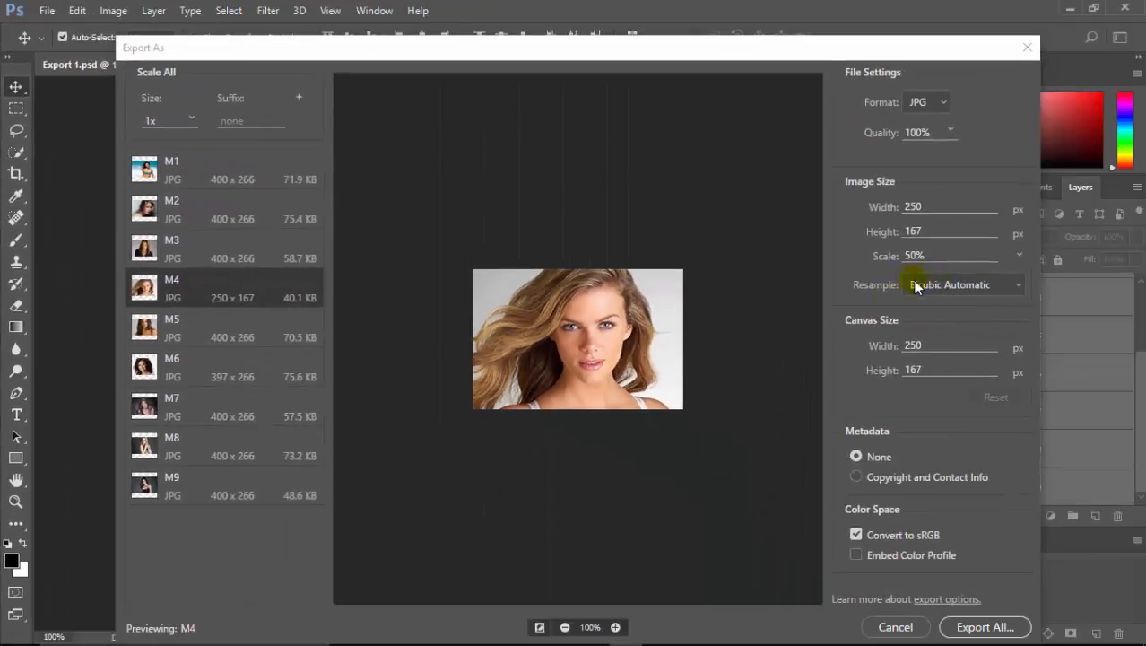
# - Select all export items from M1 to M9 and set their scale to 100%
pyautogui.click(261, 178)
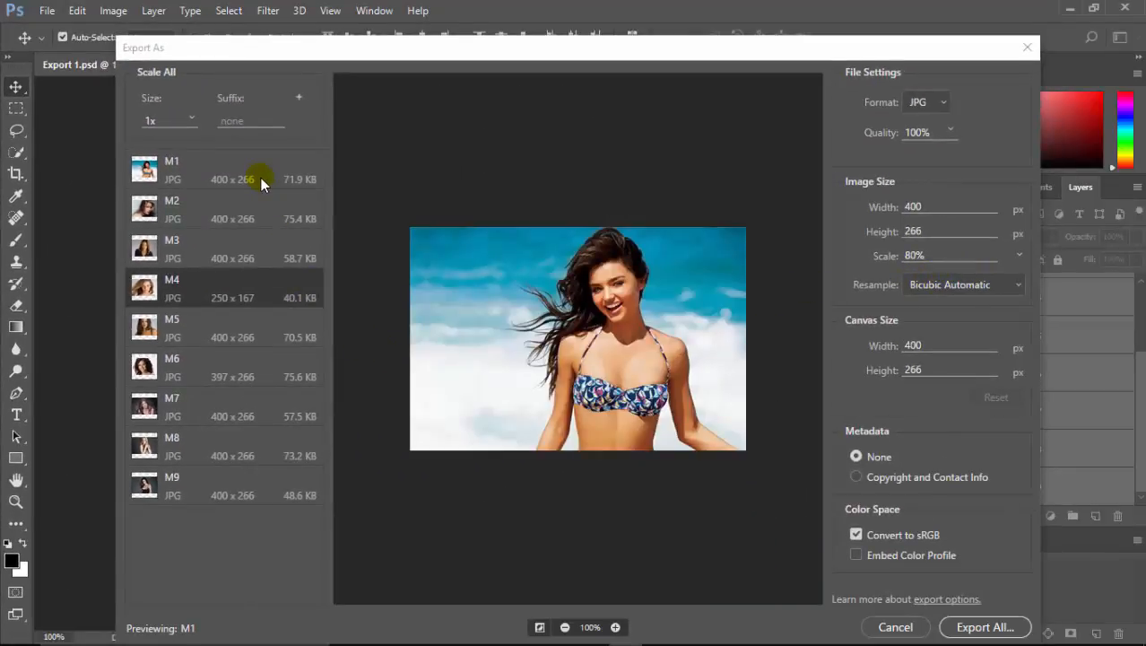
pyautogui.keyDown('shift'); pyautogui.click(234, 491); pyautogui.keyUp('shift')
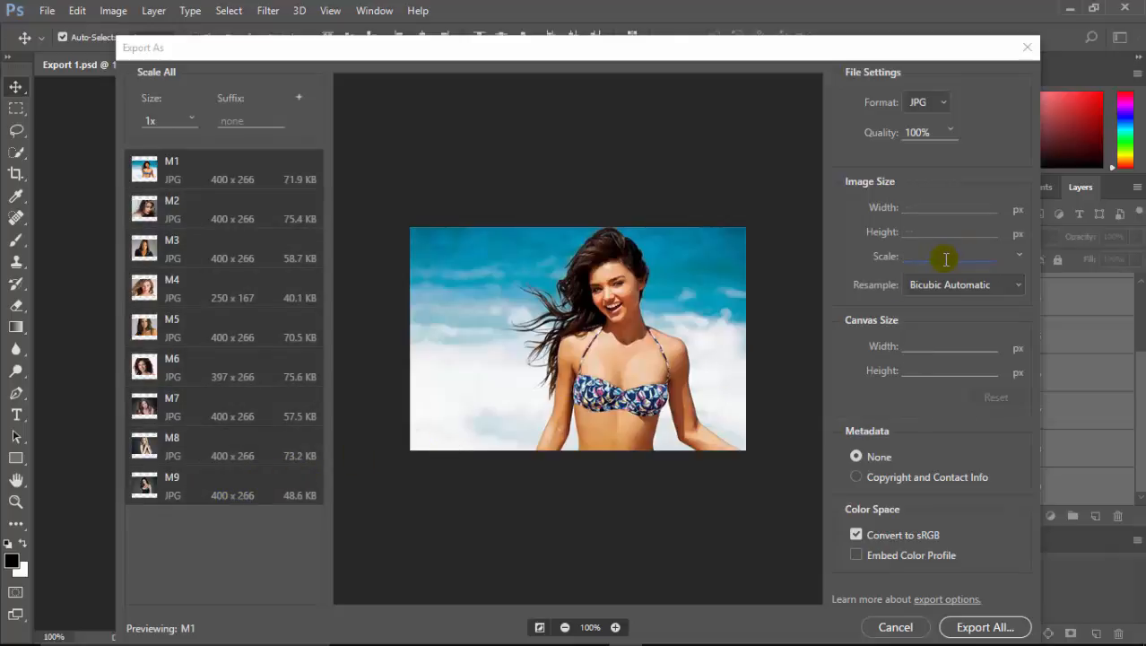
pyautogui.write('100')
pyautogui.press('Return')
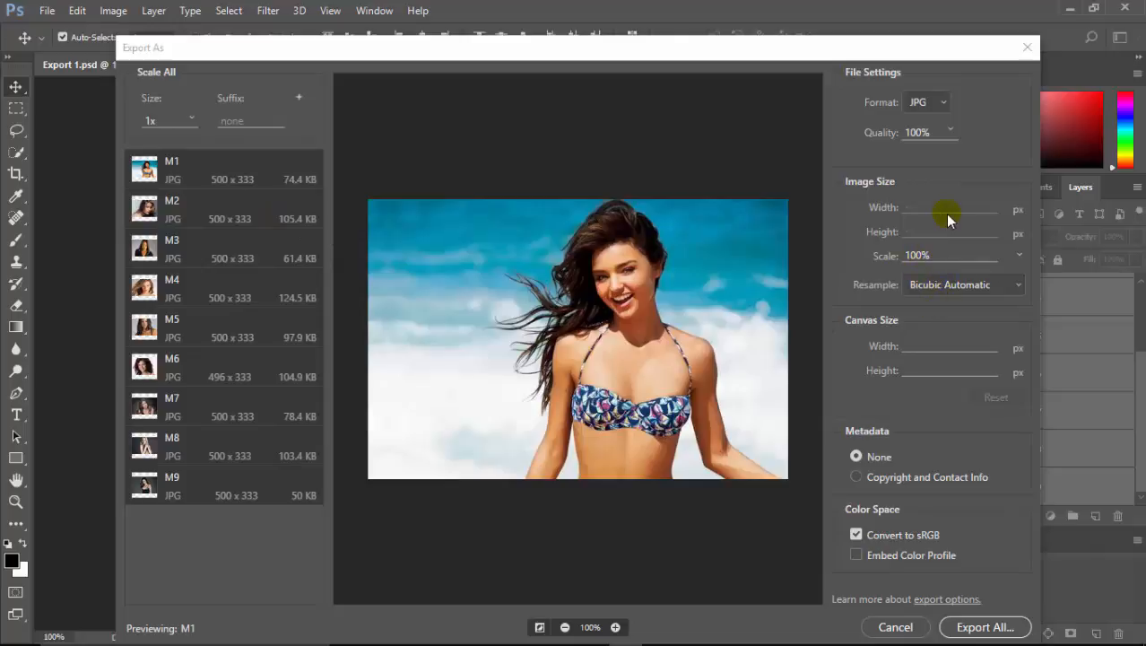
# - Check the shared canvas size and scale settings, and preview export item M2 with its own dimensions
pyautogui.click(921, 349)
pyautogui.click(913, 370)
pyautogui.click(943, 252)
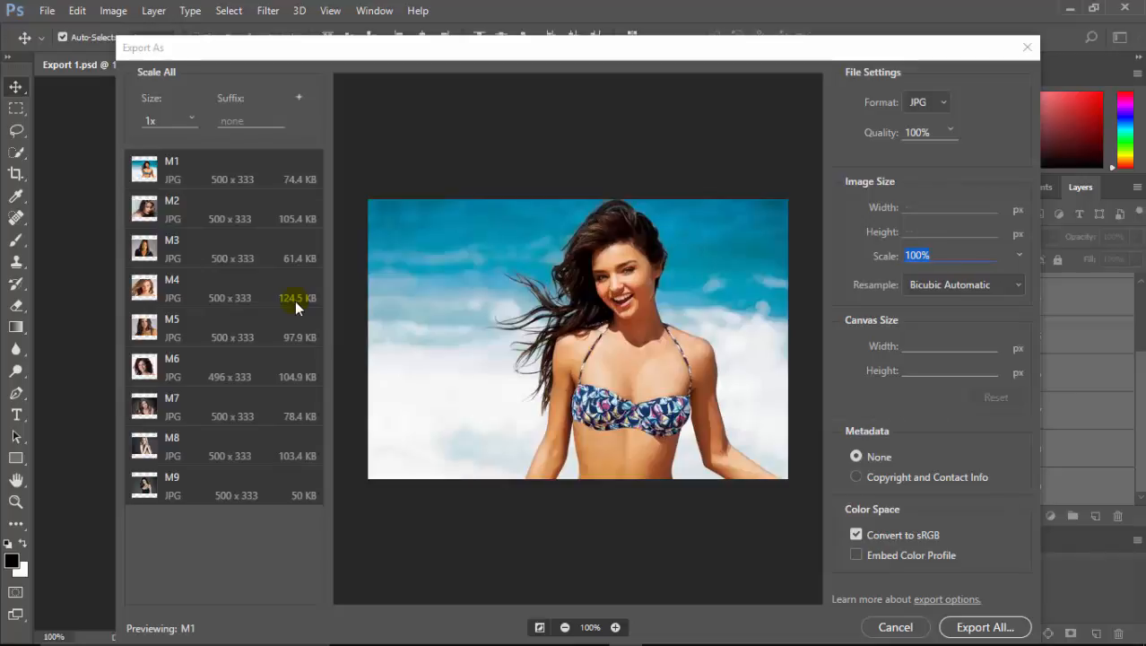
pyautogui.click(303, 218)
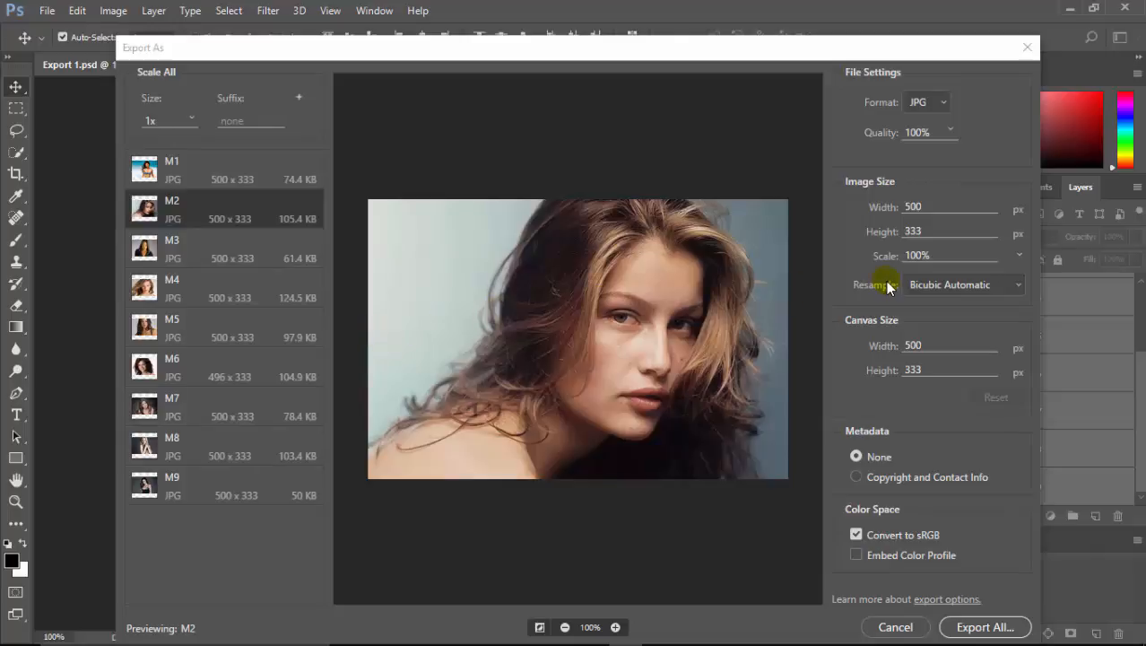
# - Export all items from M1 to M9 into the Export folder on the Desktop
pyautogui.moveTo(941, 260); pyautogui.dragTo(882, 254)
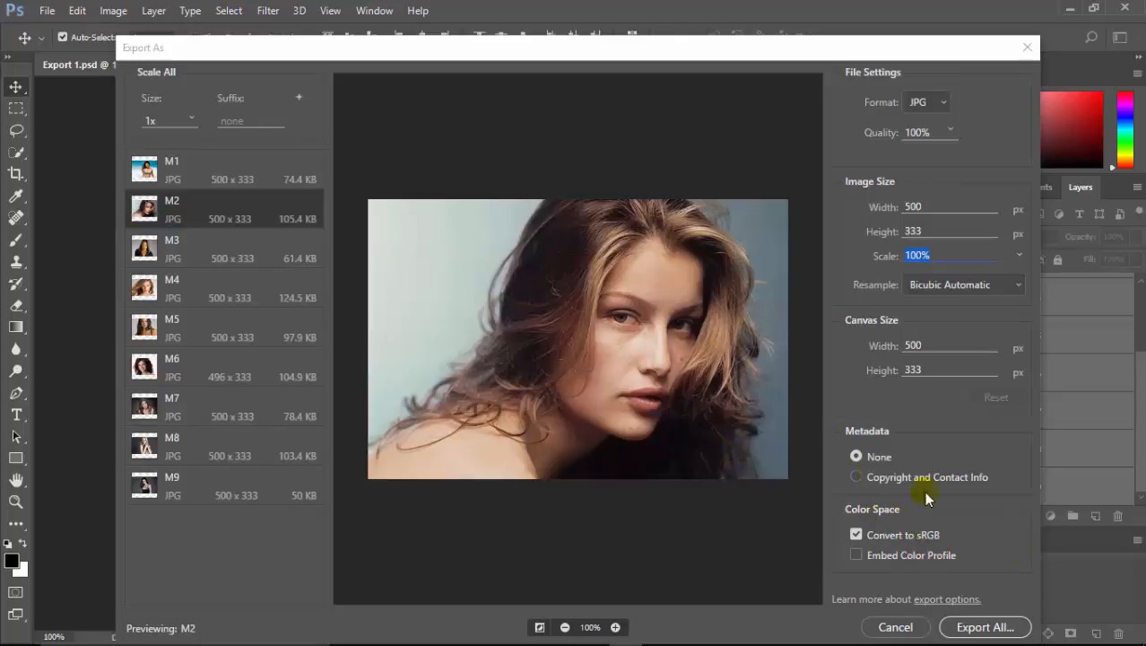
pyautogui.click(987, 621)
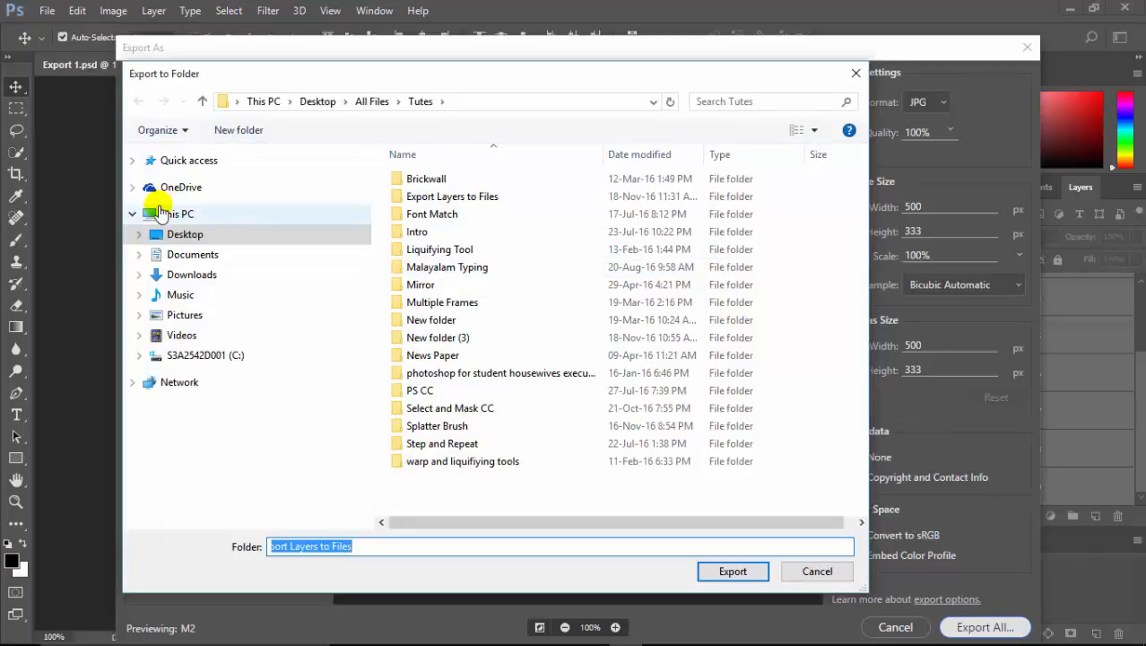
pyautogui.click(182, 234)
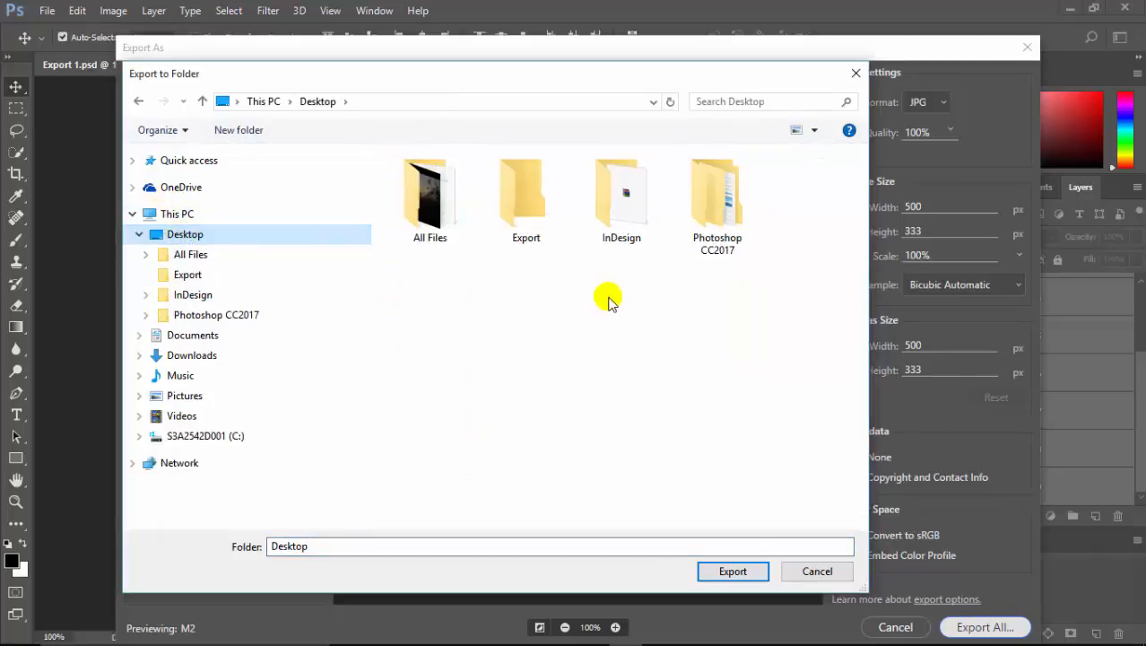
pyautogui.doubleClick(520, 216)
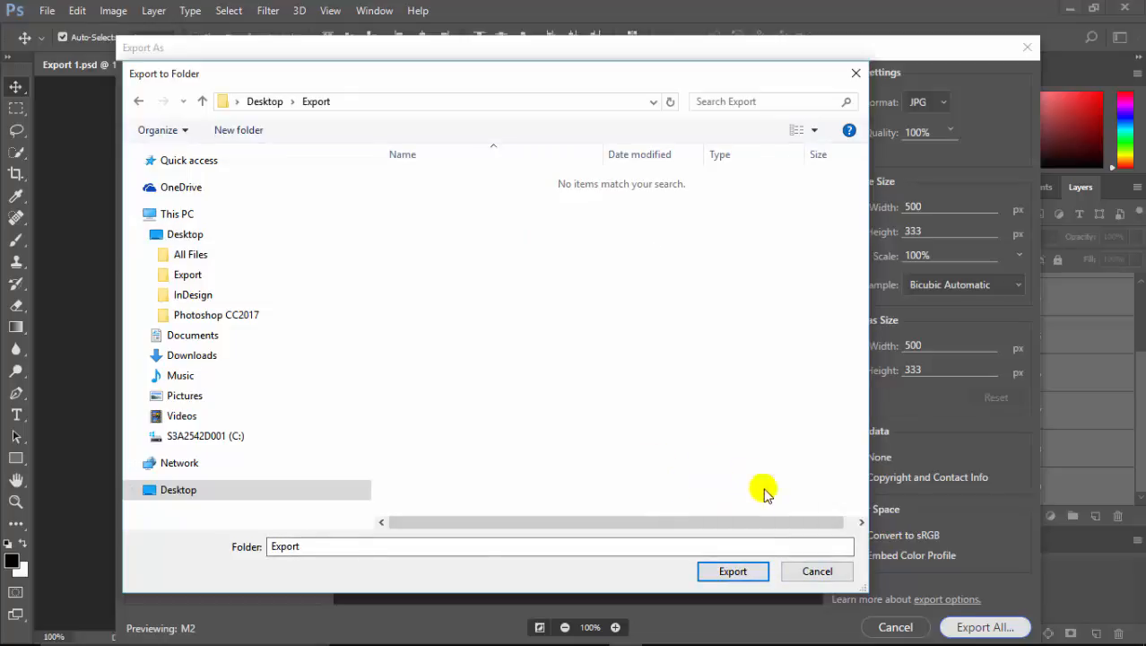
pyautogui.click(739, 575)
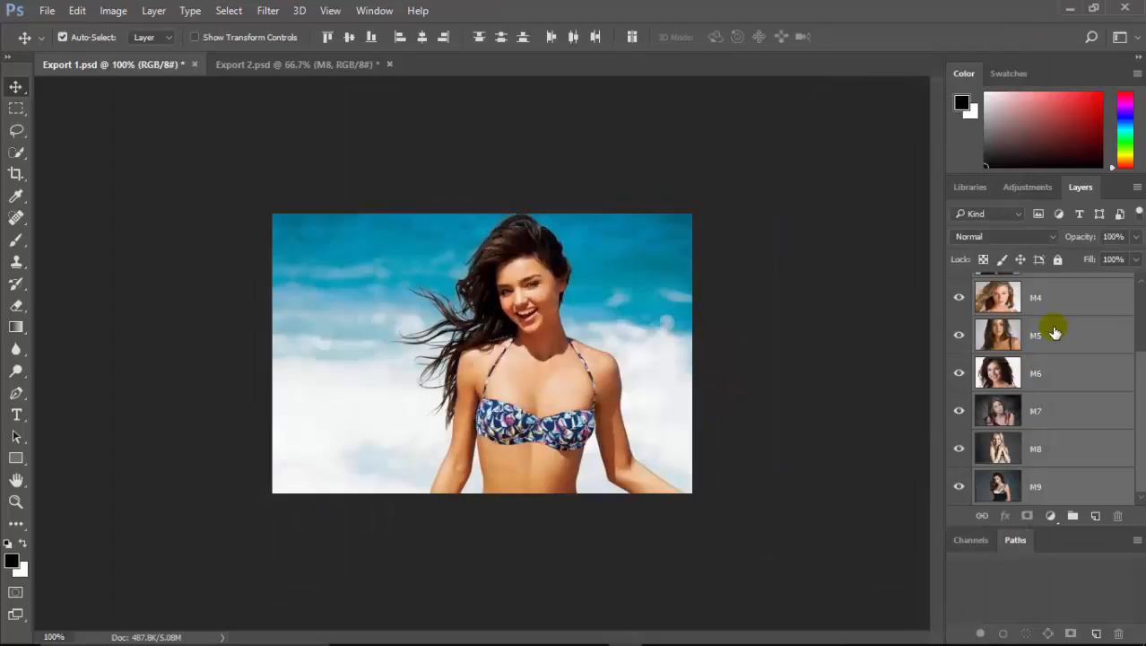
# - Switch to the desktop, open the Export folder and check the exported files M1.jpg to M9.jpg against the layer list
pyautogui.moveTo(1137, 368); pyautogui.dragTo(1134, 254)
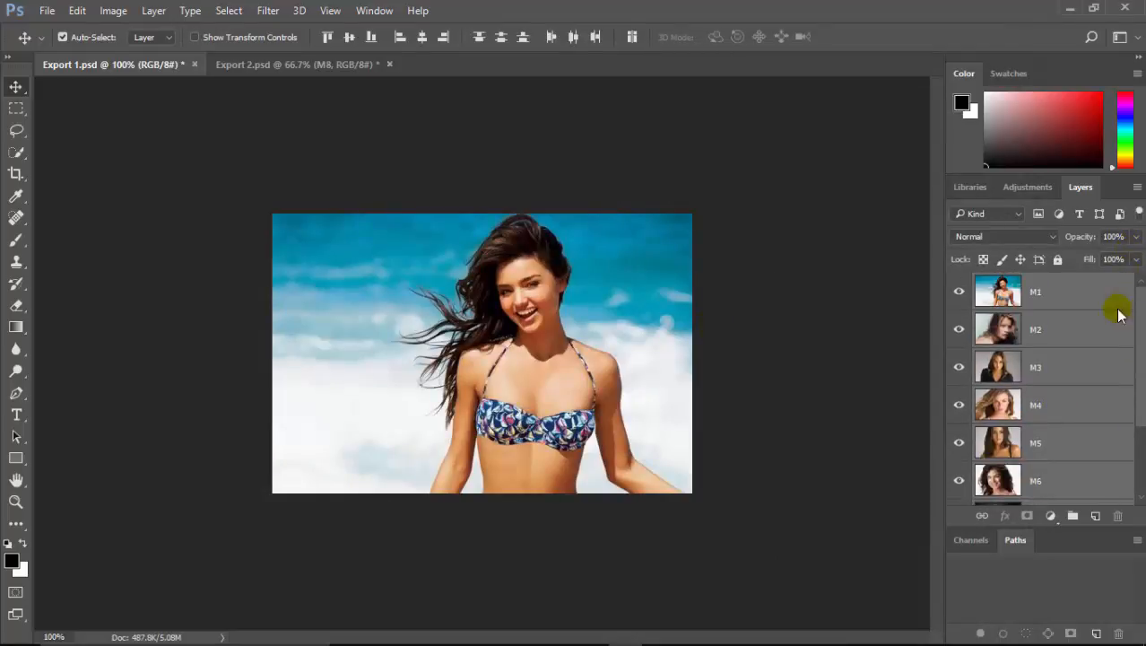
pyautogui.scroll(-3, 1090, 469)
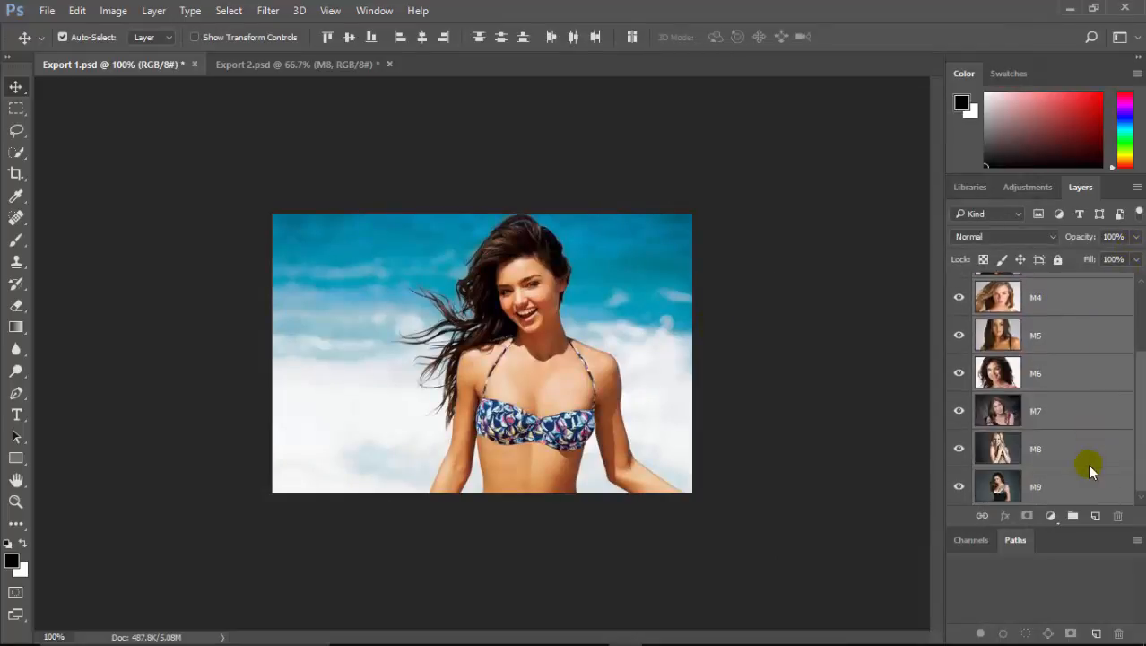
pyautogui.click(1071, 9)
pyautogui.doubleClick(30, 323)
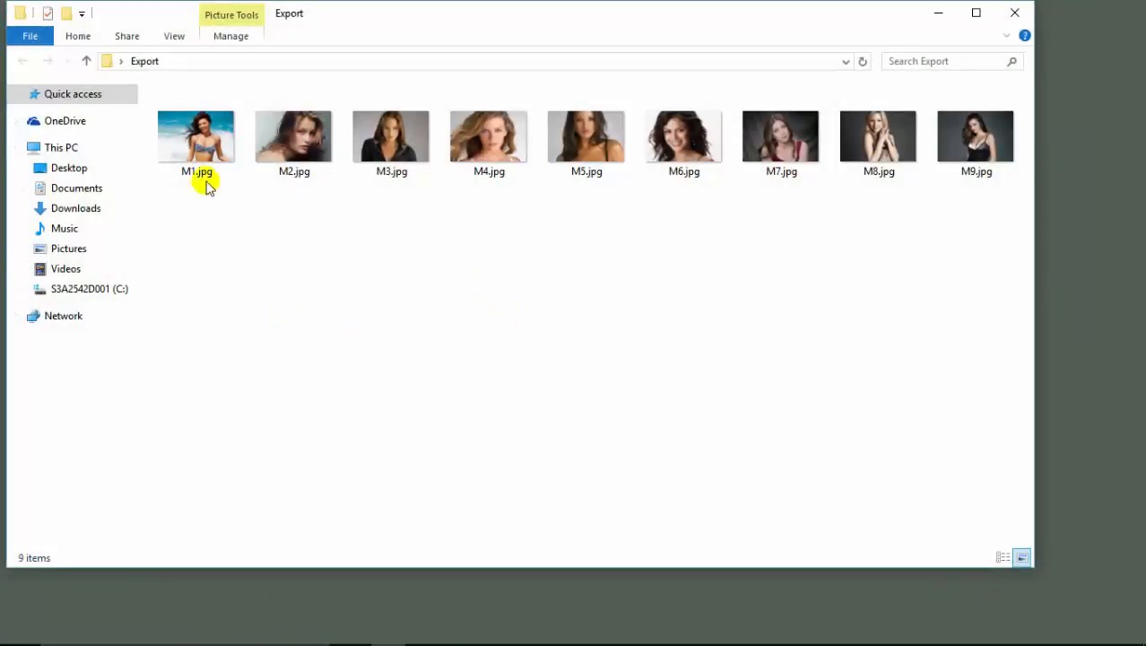
pyautogui.click(206, 185)
pyautogui.moveTo(256, 190); pyautogui.dragTo(1108, 114)
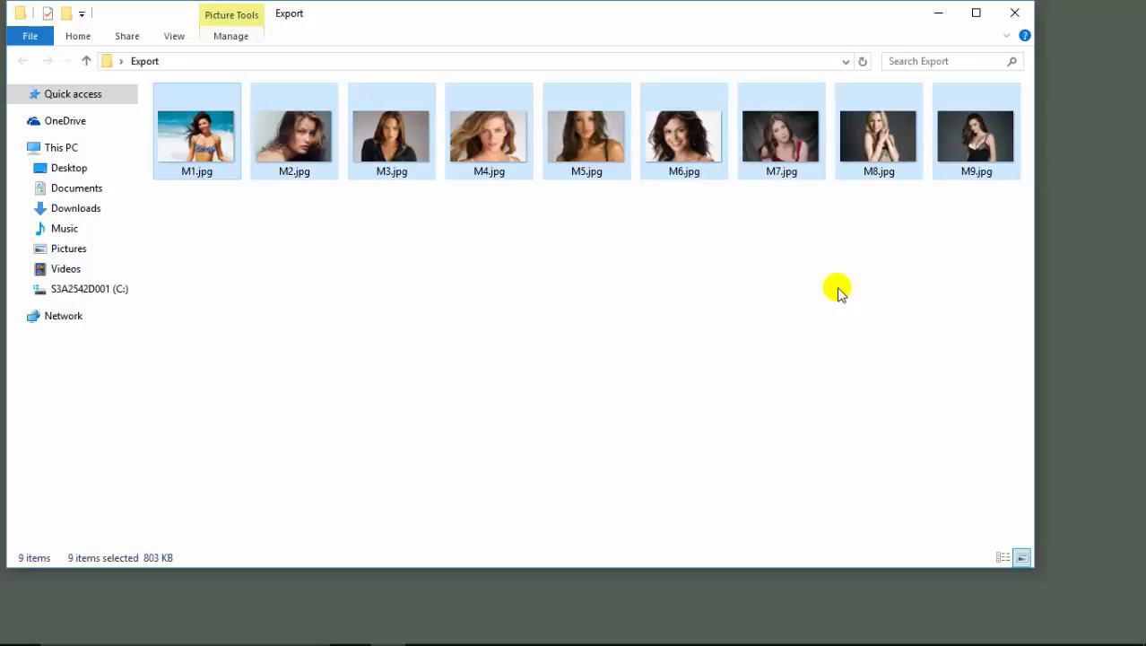
pyautogui.click(300, 292)
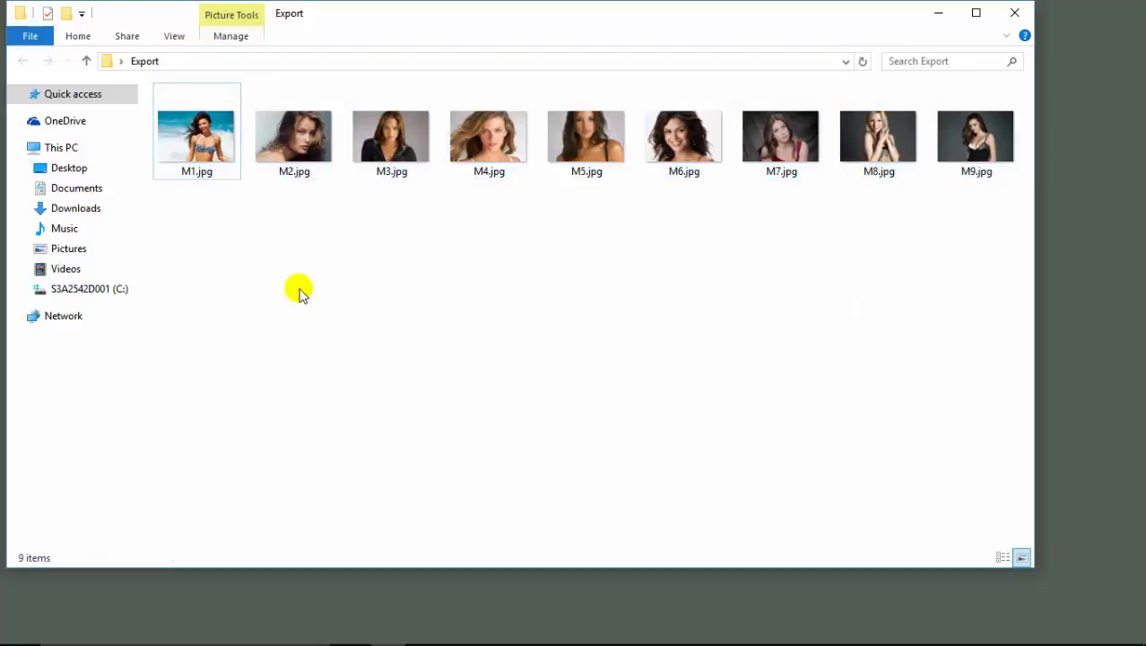
# - Open M1.jpg in Adobe Photoshop CC 2017, compare it with layer M1 of Export 1.psd, and close it
pyautogui.click(218, 150)
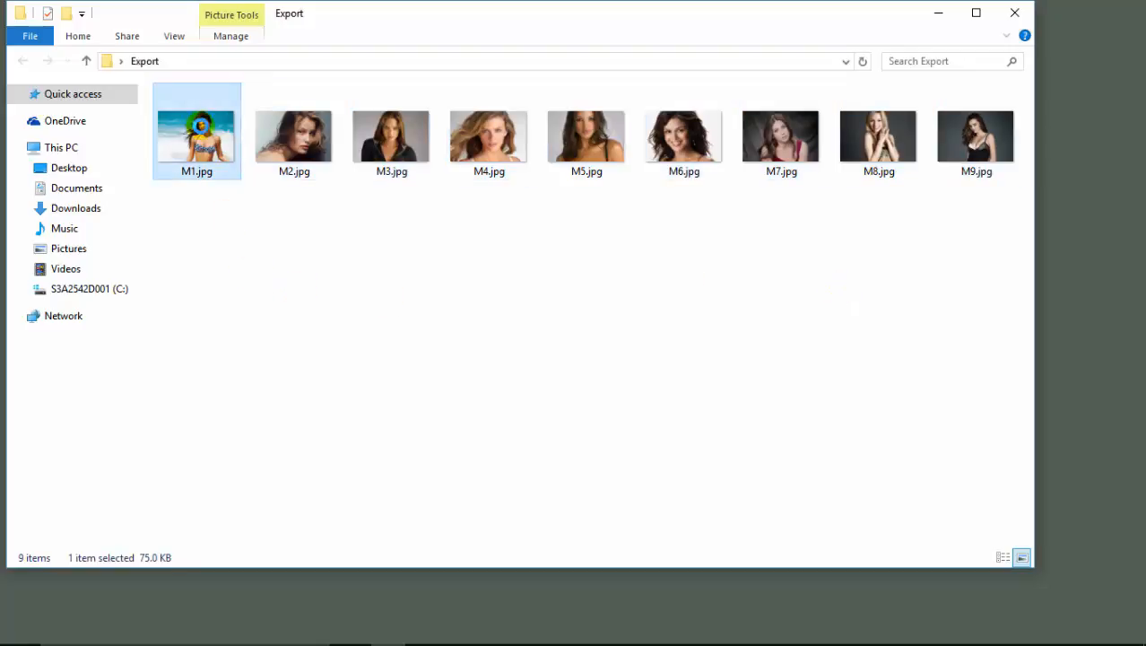
pyautogui.rightClick(249, 197)
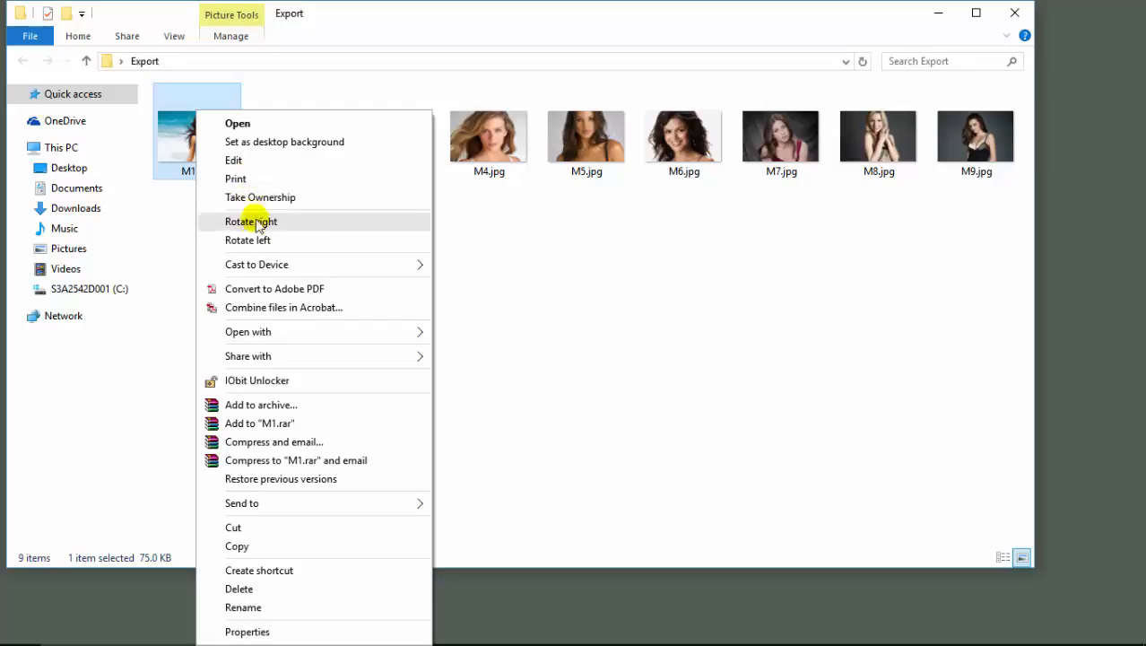
pyautogui.moveTo(257, 336)
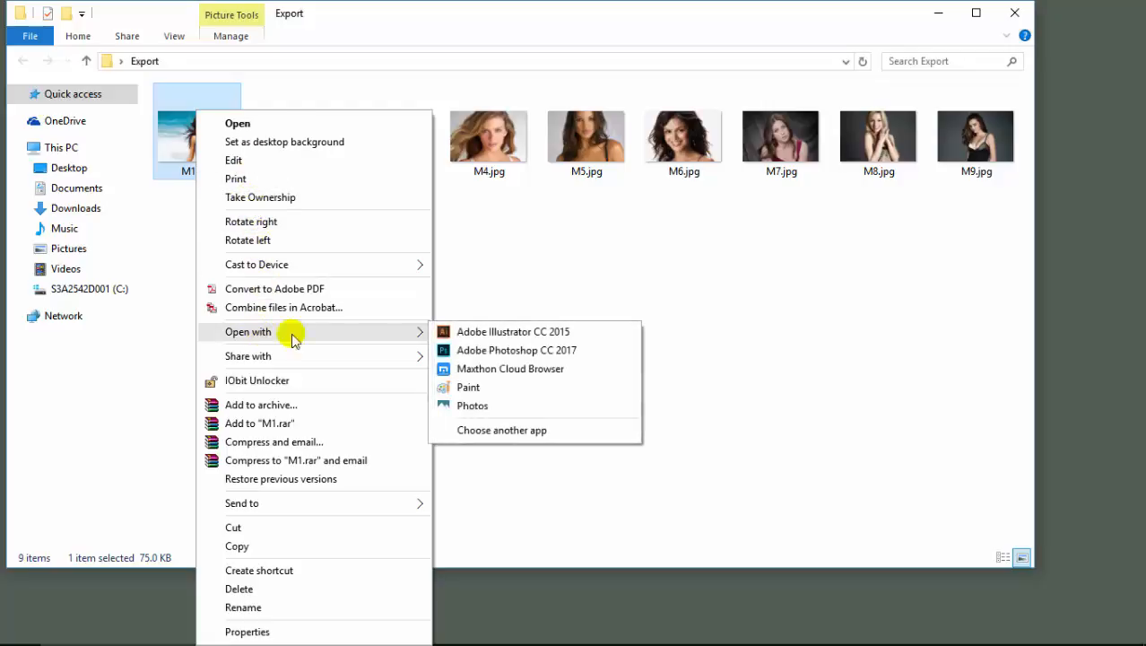
pyautogui.click(511, 350)
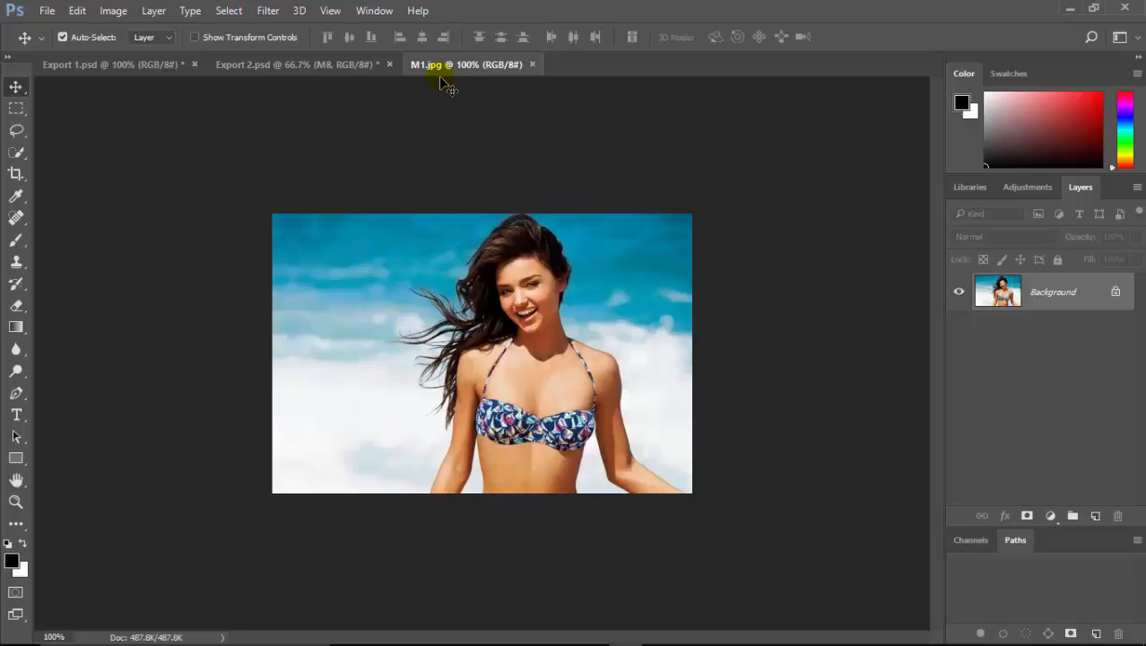
pyautogui.click(140, 70)
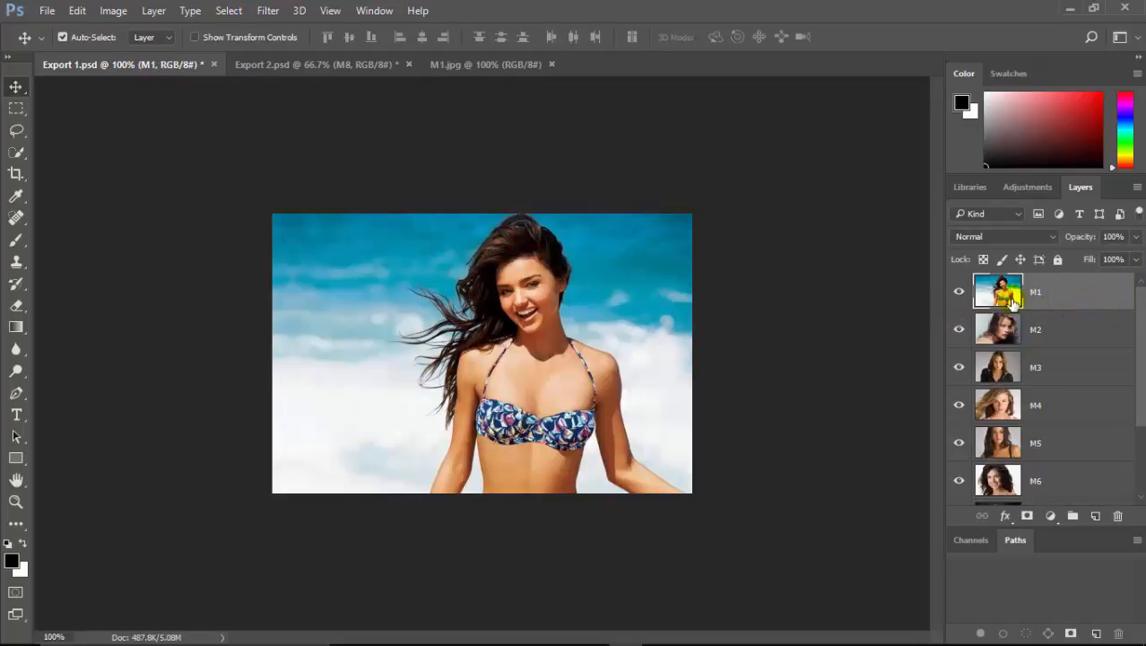
pyautogui.click(465, 68)
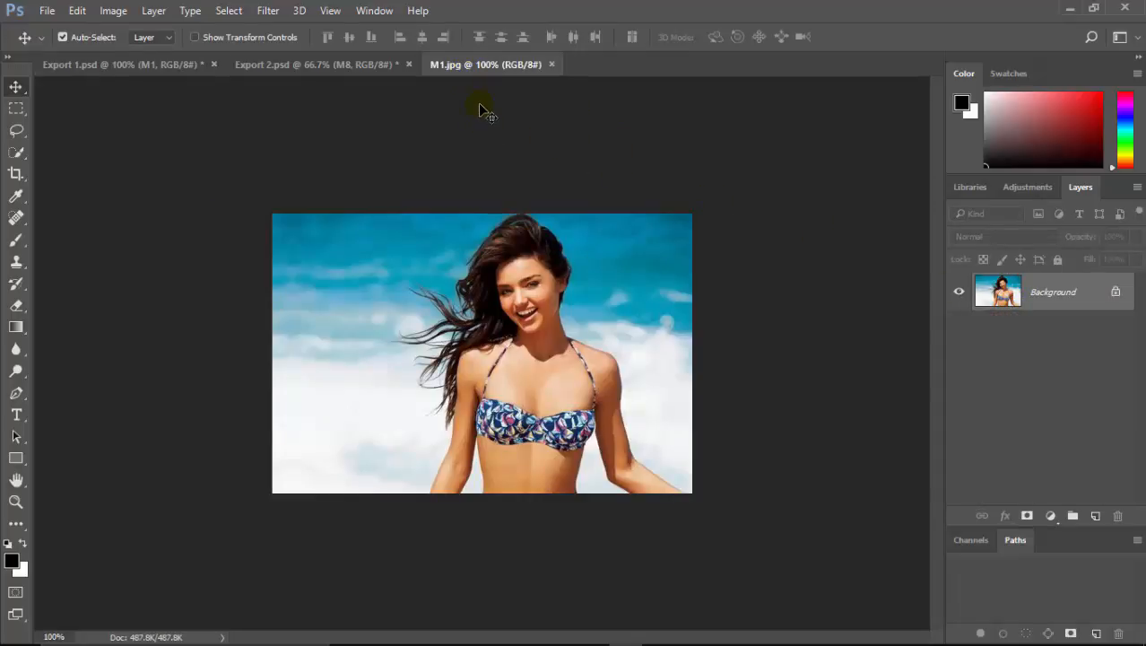
pyautogui.hotkey('ctrl', 'w')
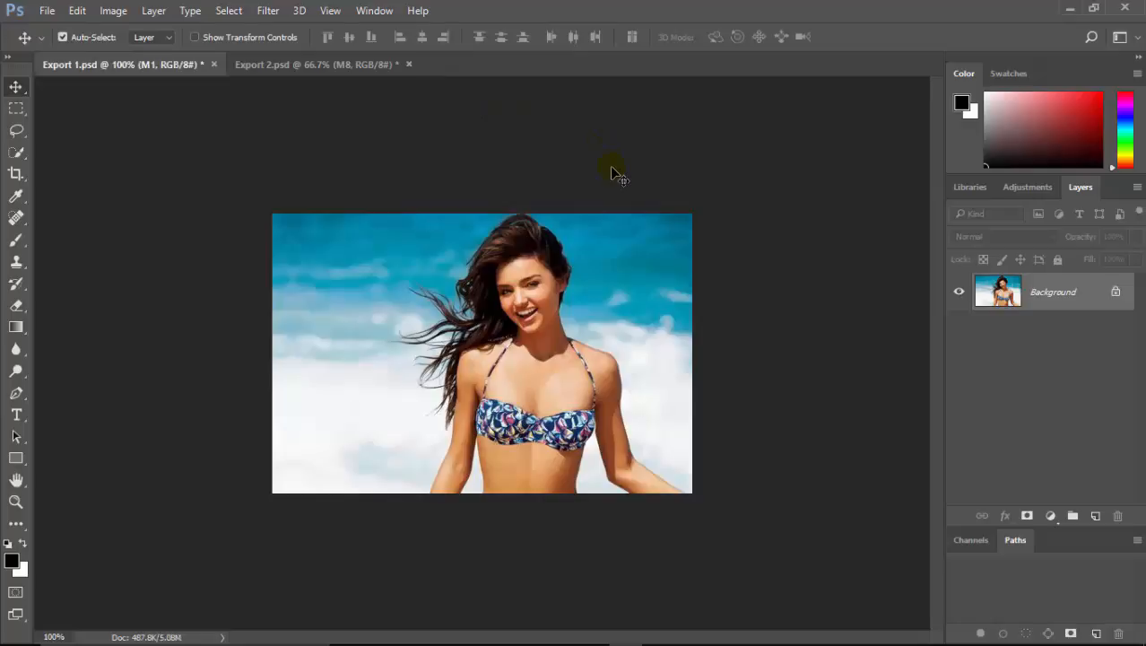
# - Return to the Export folder and open M9.jpg in Adobe Photoshop CC 2017
pyautogui.click(1071, 9)
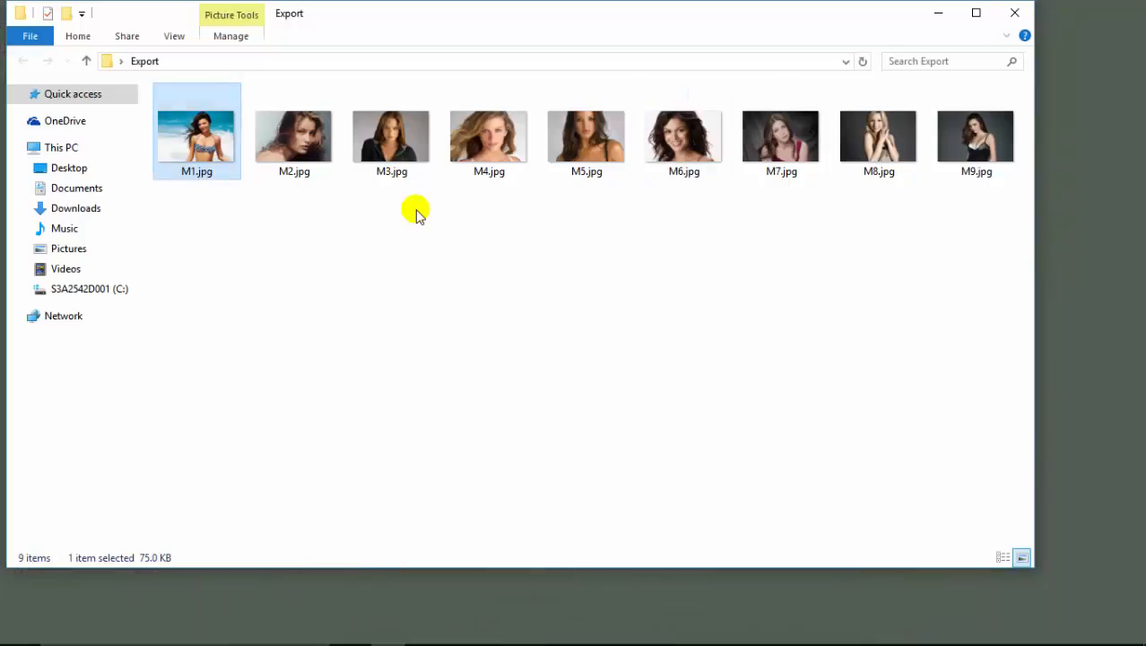
pyautogui.click(415, 212)
pyautogui.click(959, 144)
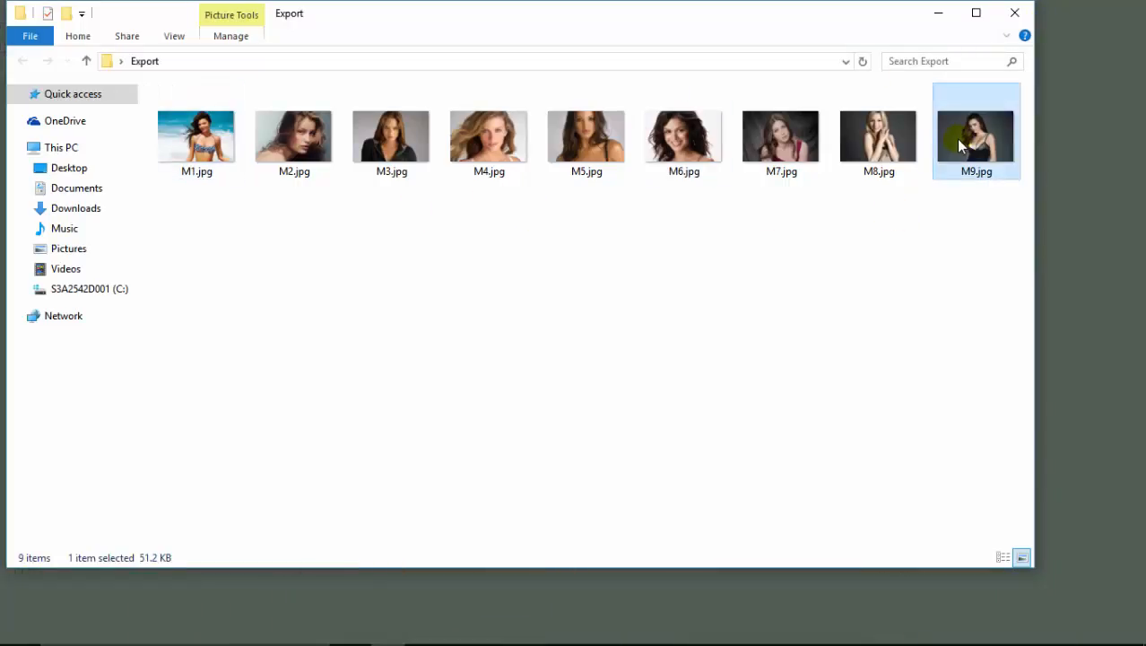
pyautogui.rightClick(957, 146)
pyautogui.moveTo(956, 334)
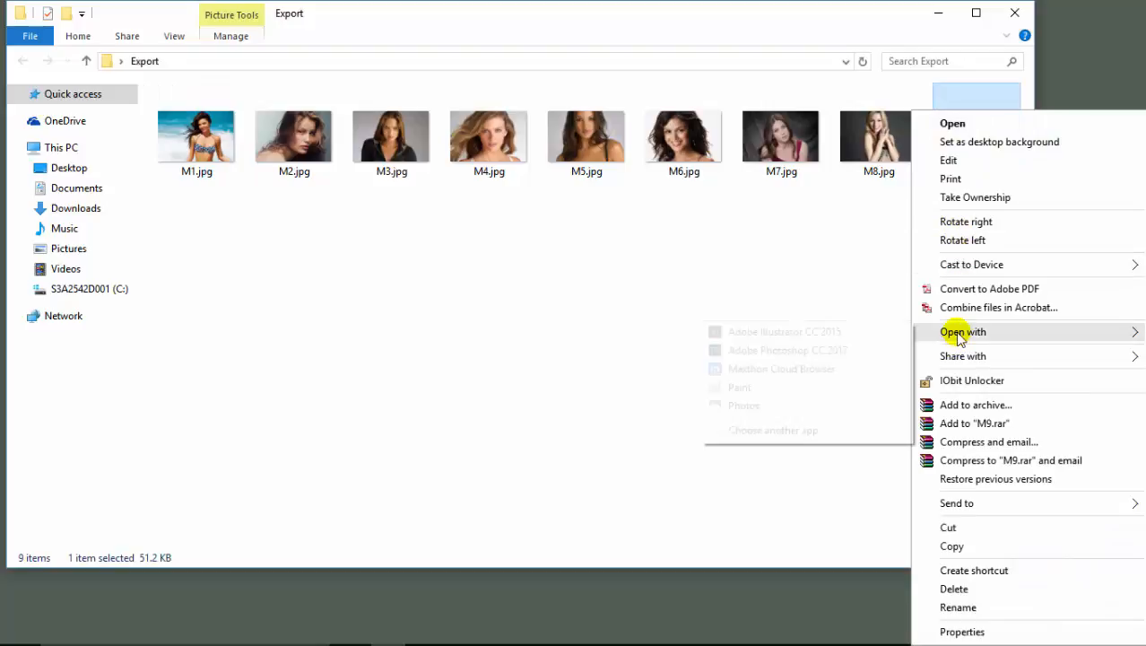
pyautogui.click(785, 350)
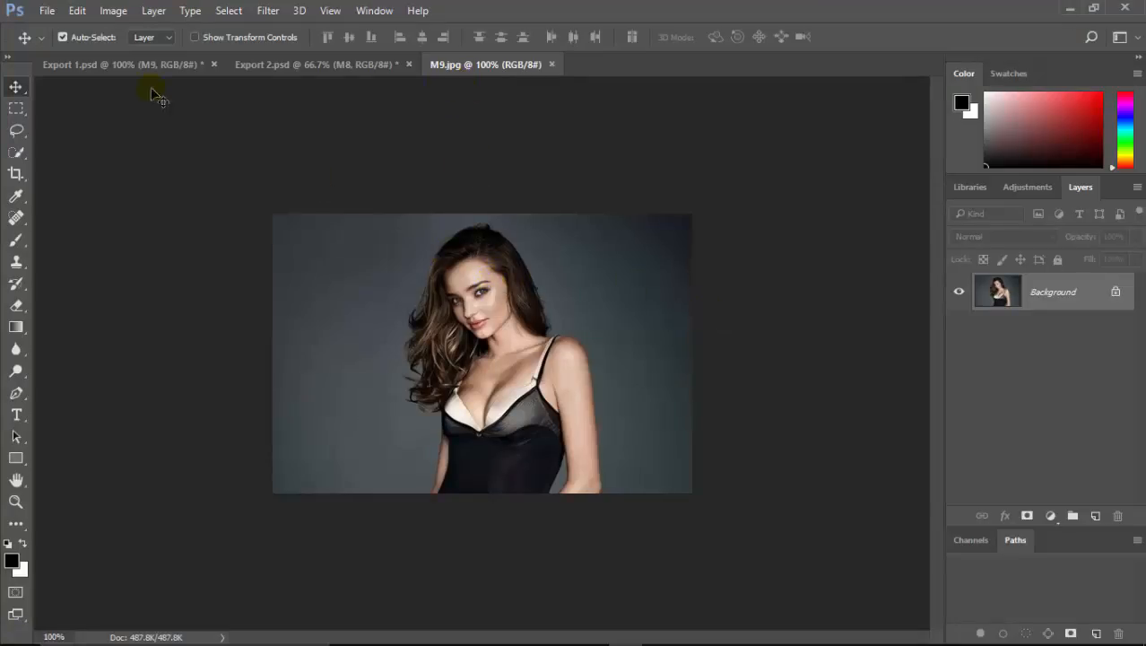
# - In Export 1.psd, hide layers M1 to M8 to compare M9 with its exported file, show them again, and close M9.jpg
pyautogui.click(120, 66)
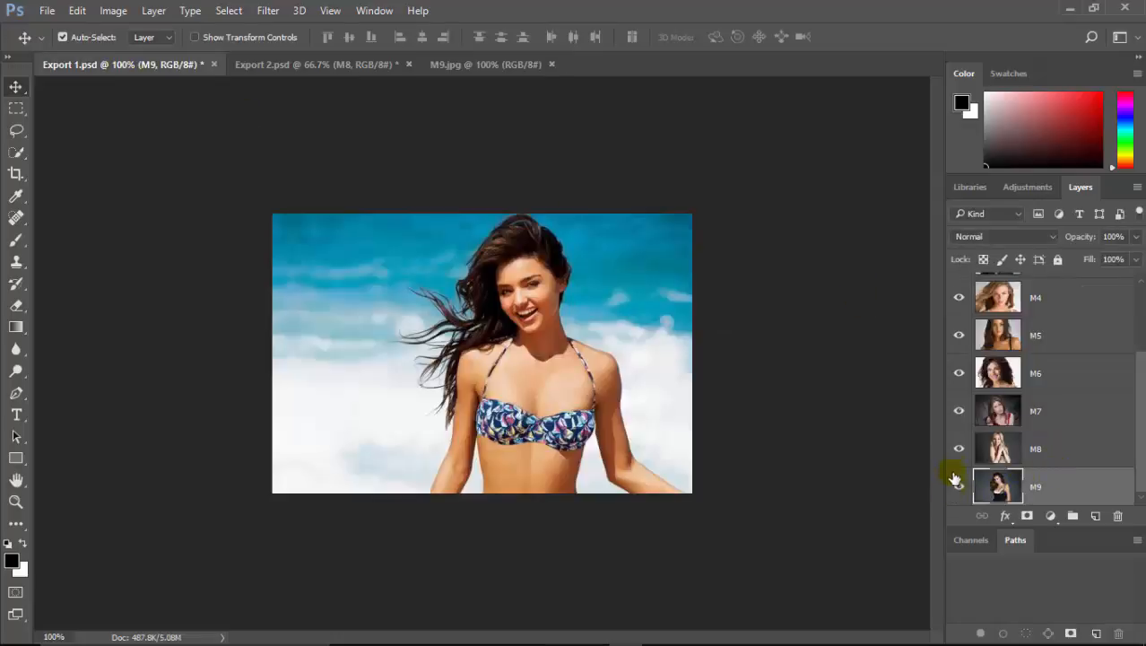
pyautogui.moveTo(958, 448); pyautogui.dragTo(960, 281)
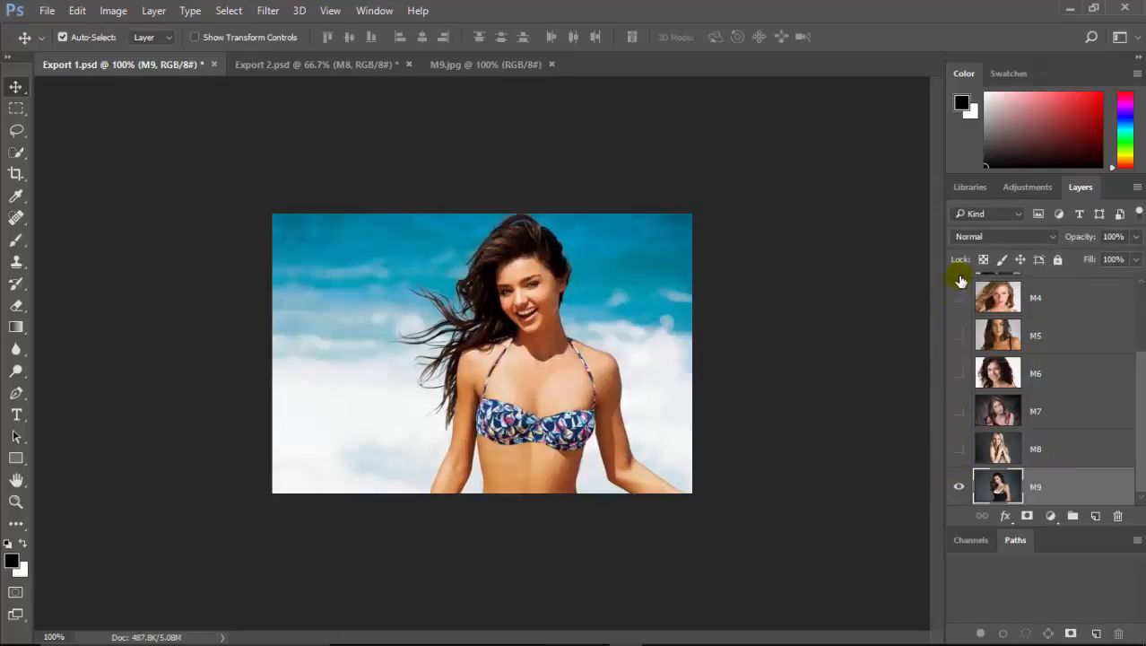
pyautogui.moveTo(1139, 403); pyautogui.dragTo(1137, 260)
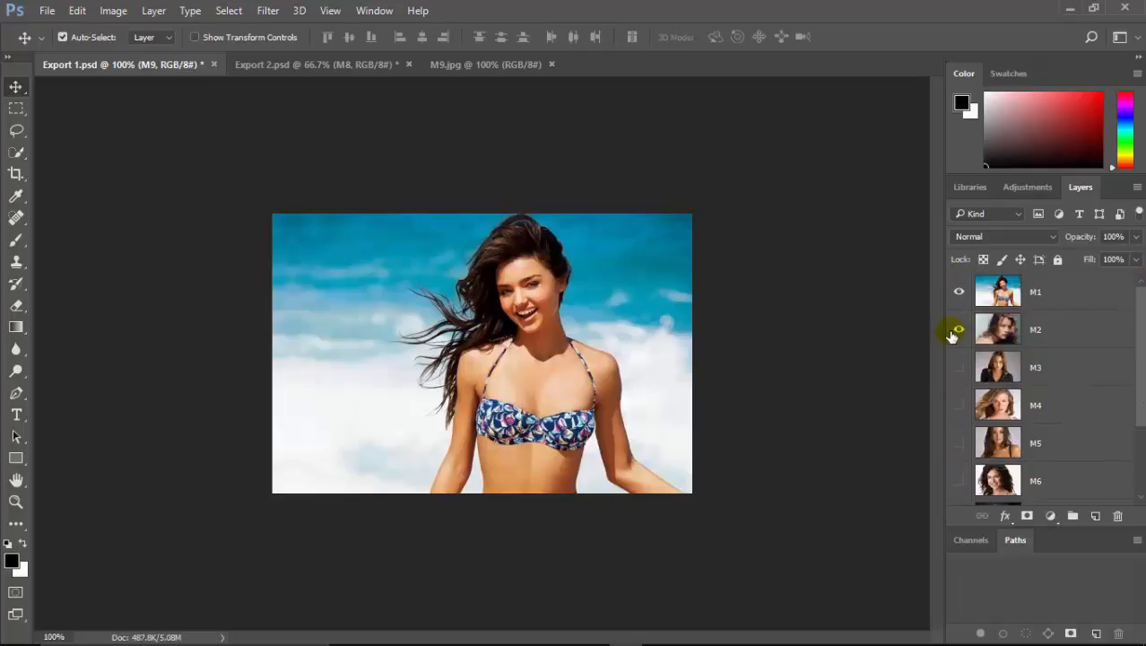
pyautogui.moveTo(955, 333); pyautogui.dragTo(958, 288)
pyautogui.moveTo(1142, 357); pyautogui.dragTo(1139, 528)
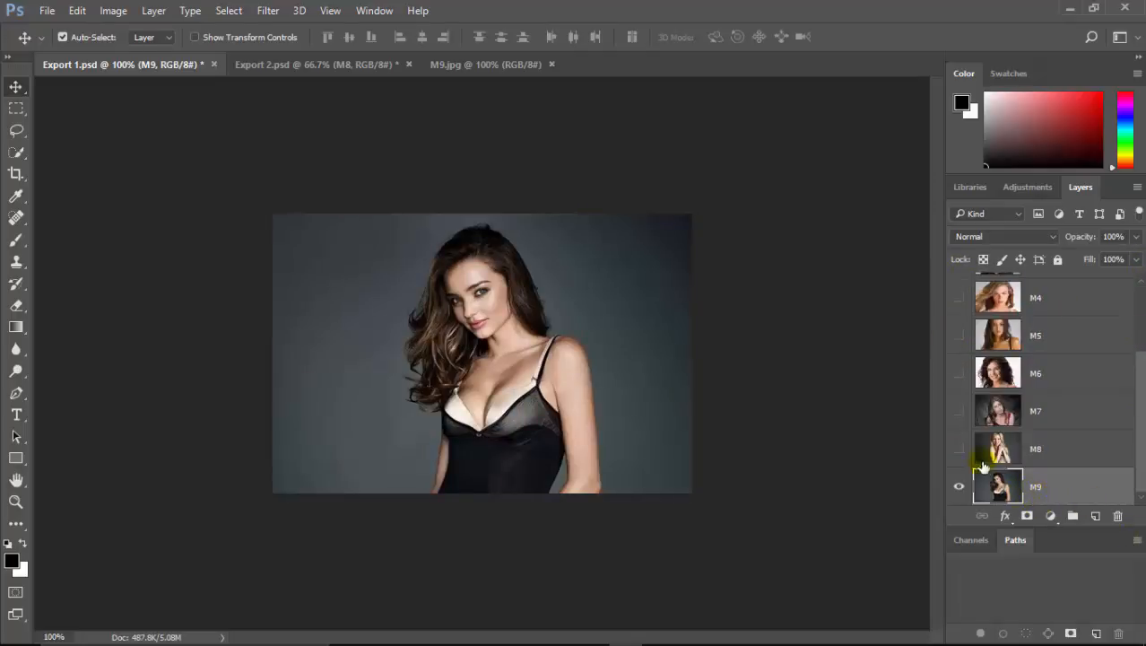
pyautogui.moveTo(958, 450); pyautogui.dragTo(950, 260)
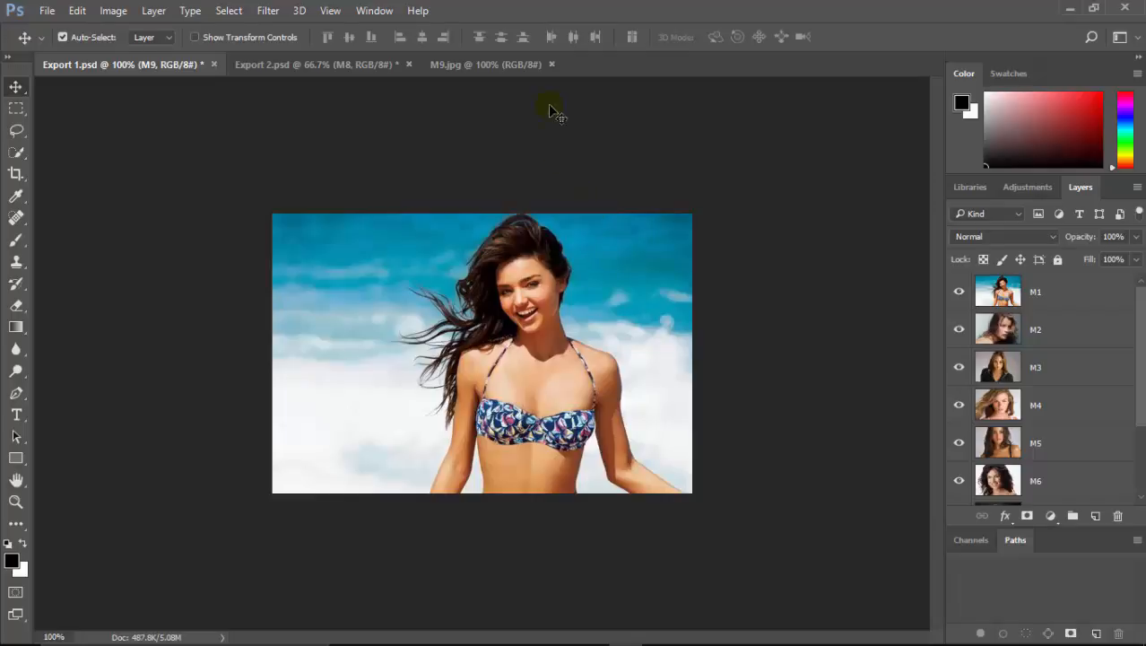
pyautogui.click(552, 66)
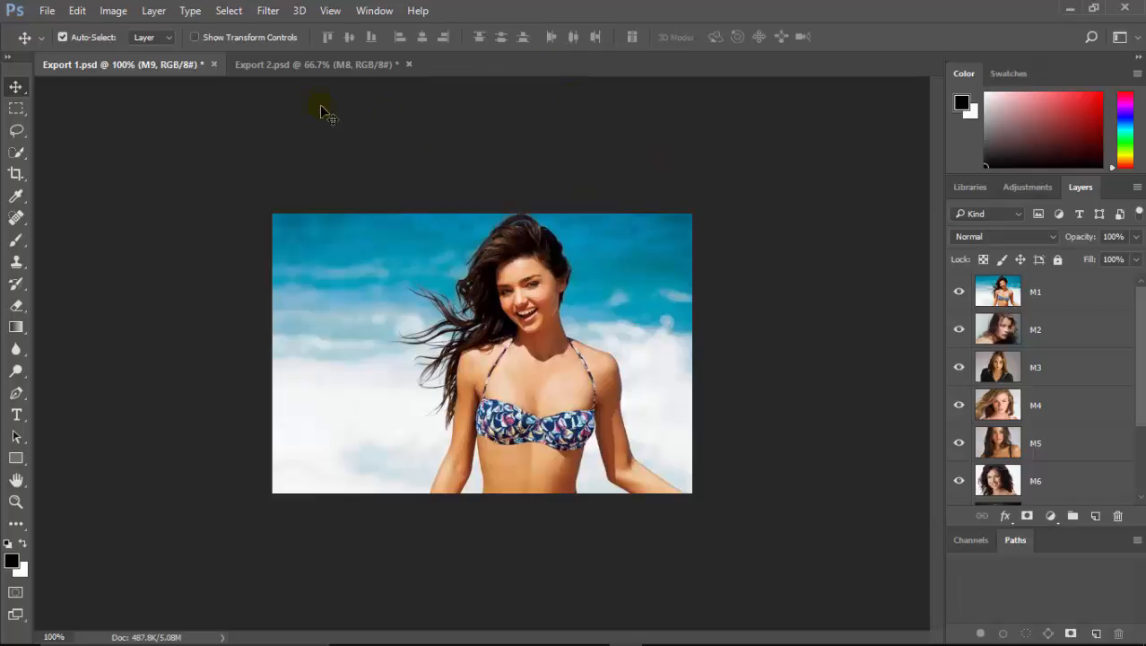
# - In Export 2.psd, align photo M9 with the bottom row, shift M1 up and left, and align M2 with M3 in the top row
pyautogui.click(269, 64)
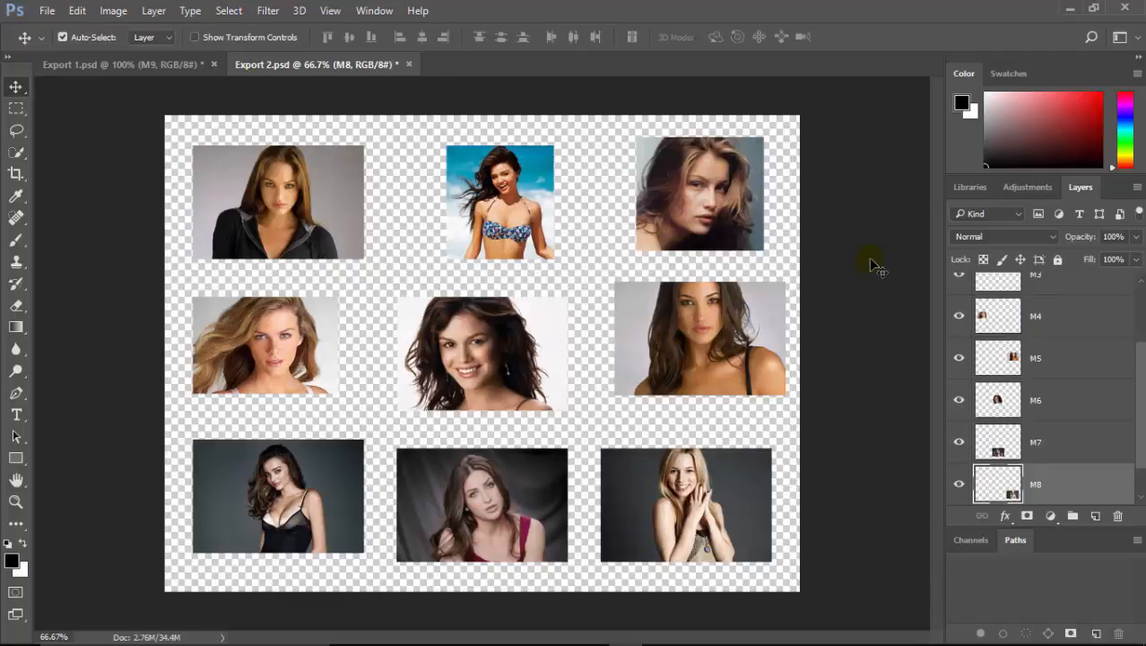
pyautogui.moveTo(321, 478); pyautogui.dragTo(326, 485)
pyautogui.moveTo(517, 210); pyautogui.dragTo(500, 202)
pyautogui.moveTo(686, 179); pyautogui.dragTo(692, 189)
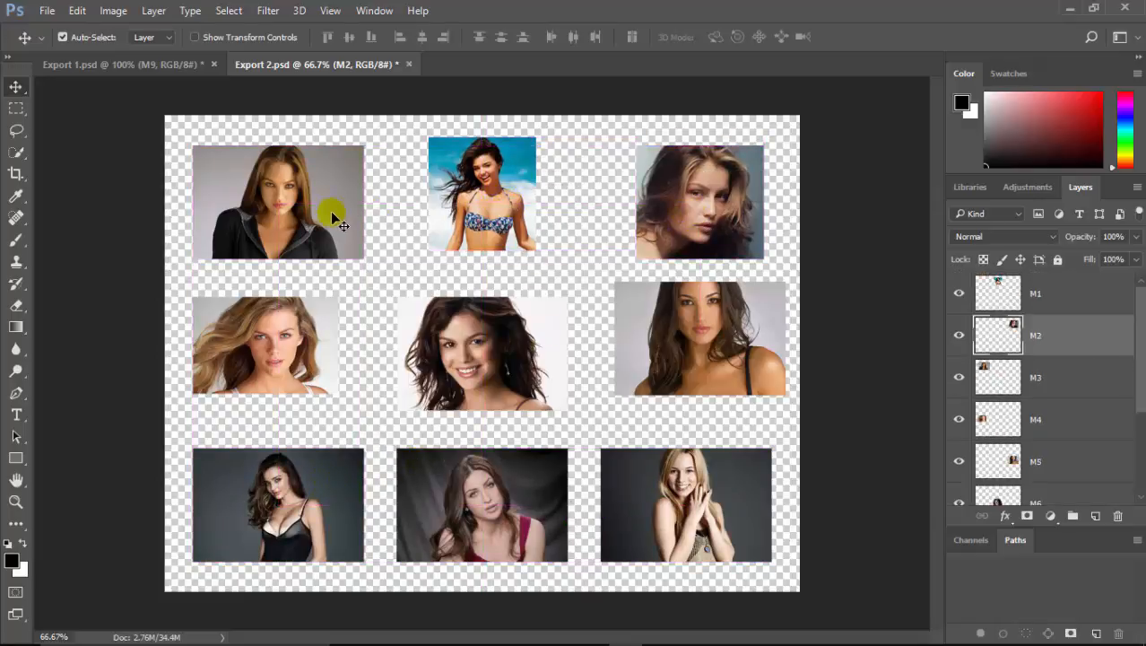
pyautogui.moveTo(334, 220); pyautogui.dragTo(332, 214)
# - Move photo M5 down 0.375 in to line up with M6, and shift M7 right 0.014 in to M6's edge
pyautogui.moveTo(675, 324); pyautogui.dragTo(692, 344)
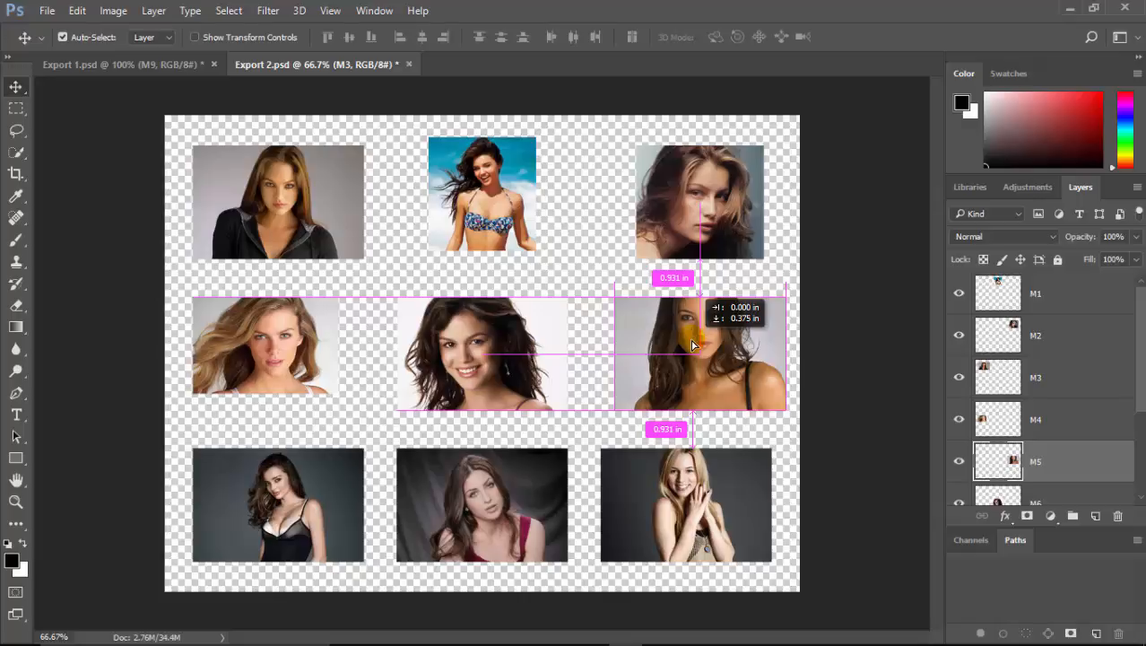
pyautogui.moveTo(692, 344); pyautogui.dragTo(692, 345)
pyautogui.moveTo(440, 512); pyautogui.dragTo(439, 505)
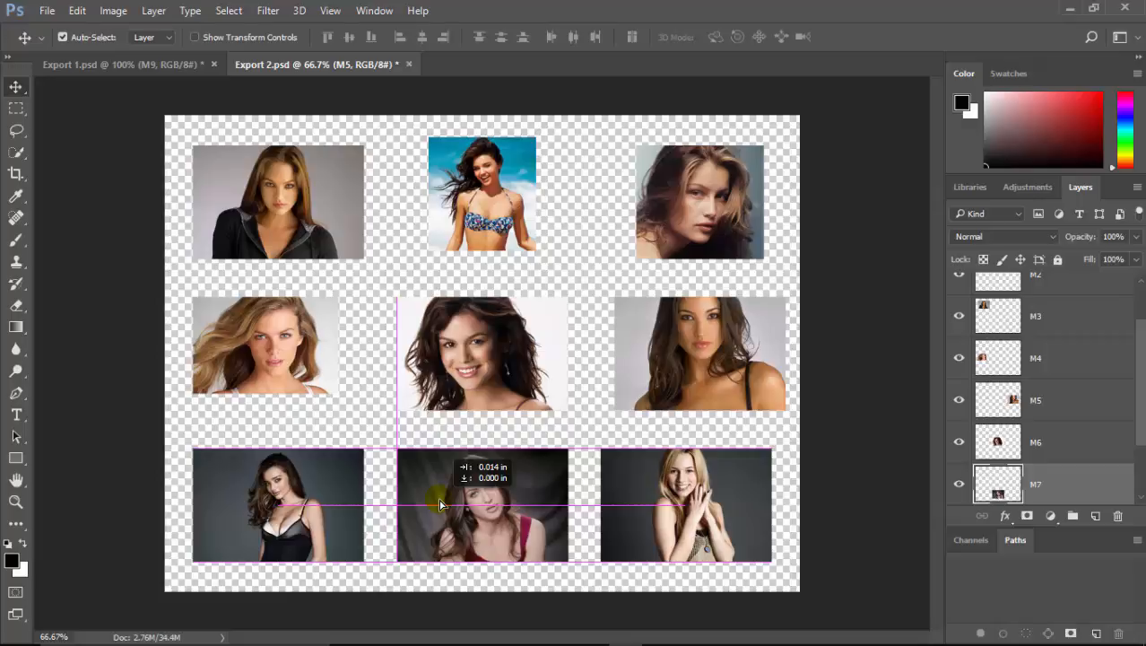
pyautogui.moveTo(440, 505); pyautogui.dragTo(440, 505)
# - Check the Smart Guides display option, and move photos M6 and M5 up to line up with the centre of photo M4
pyautogui.click(330, 12)
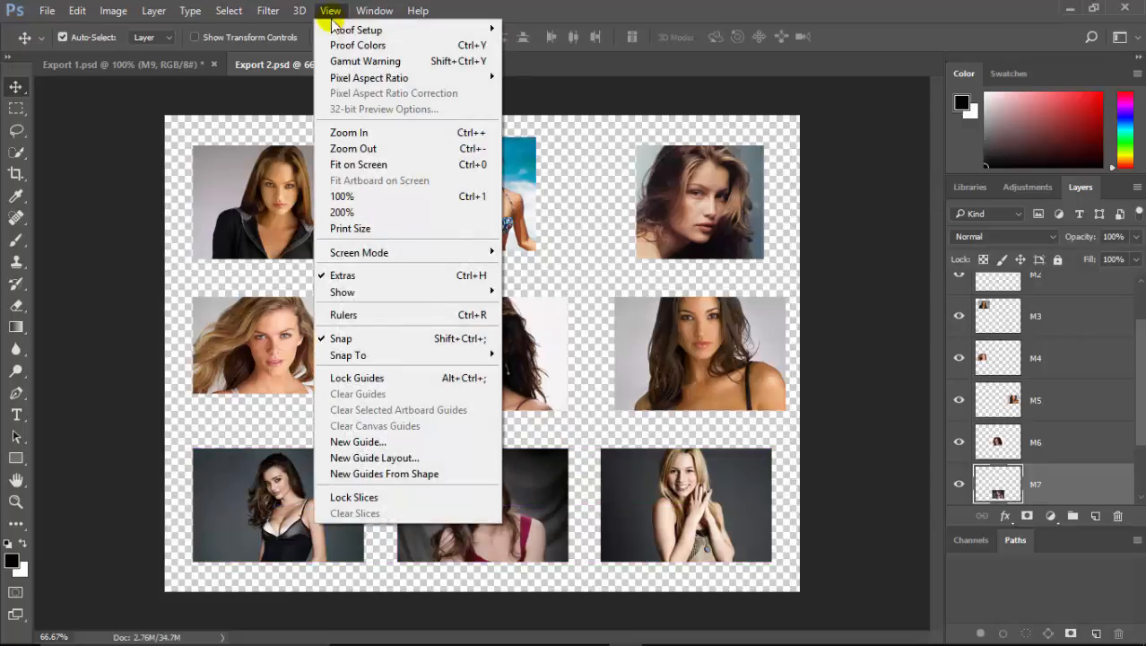
pyautogui.moveTo(366, 290)
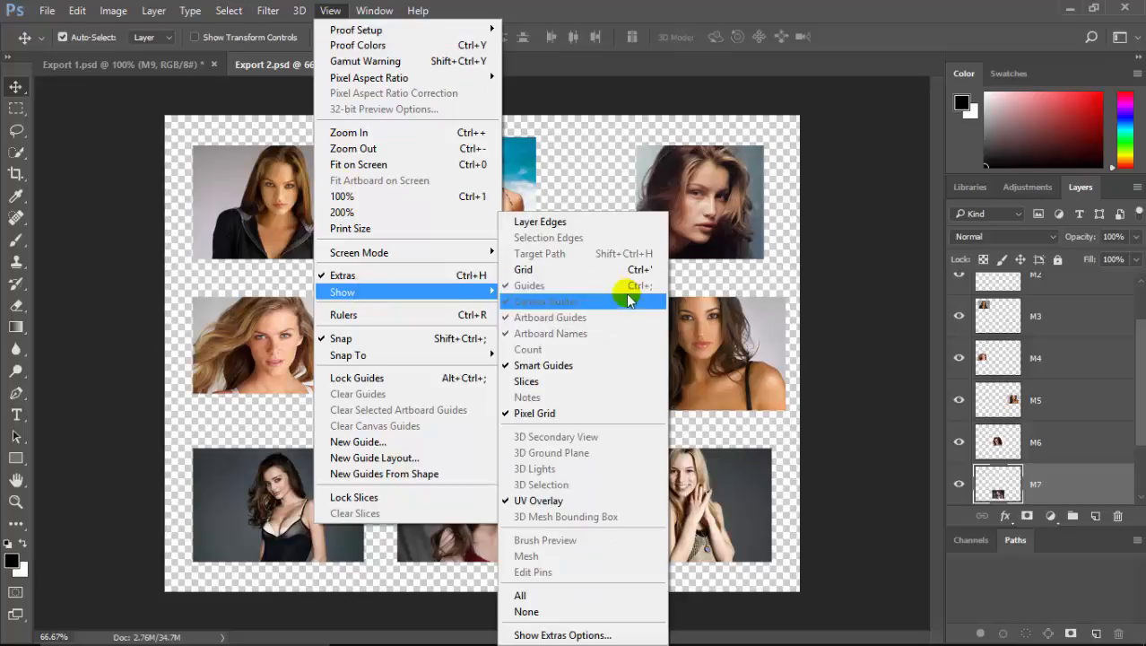
pyautogui.click(570, 367)
pyautogui.moveTo(478, 362); pyautogui.dragTo(451, 350)
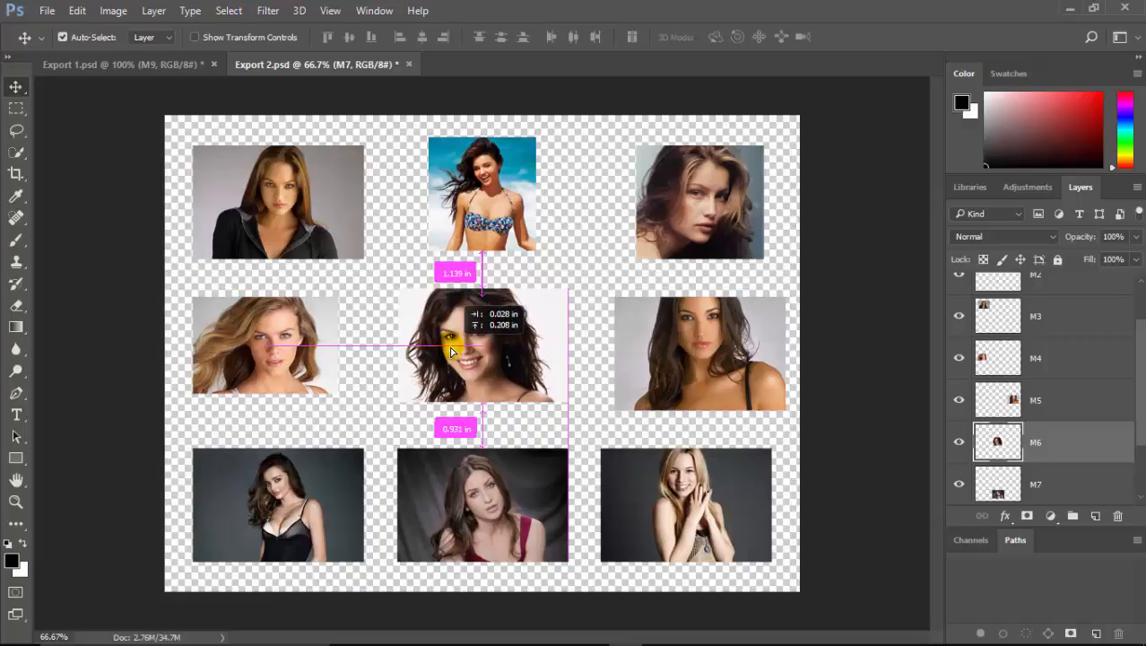
pyautogui.moveTo(451, 351); pyautogui.dragTo(451, 350)
pyautogui.moveTo(674, 370); pyautogui.dragTo(669, 352)
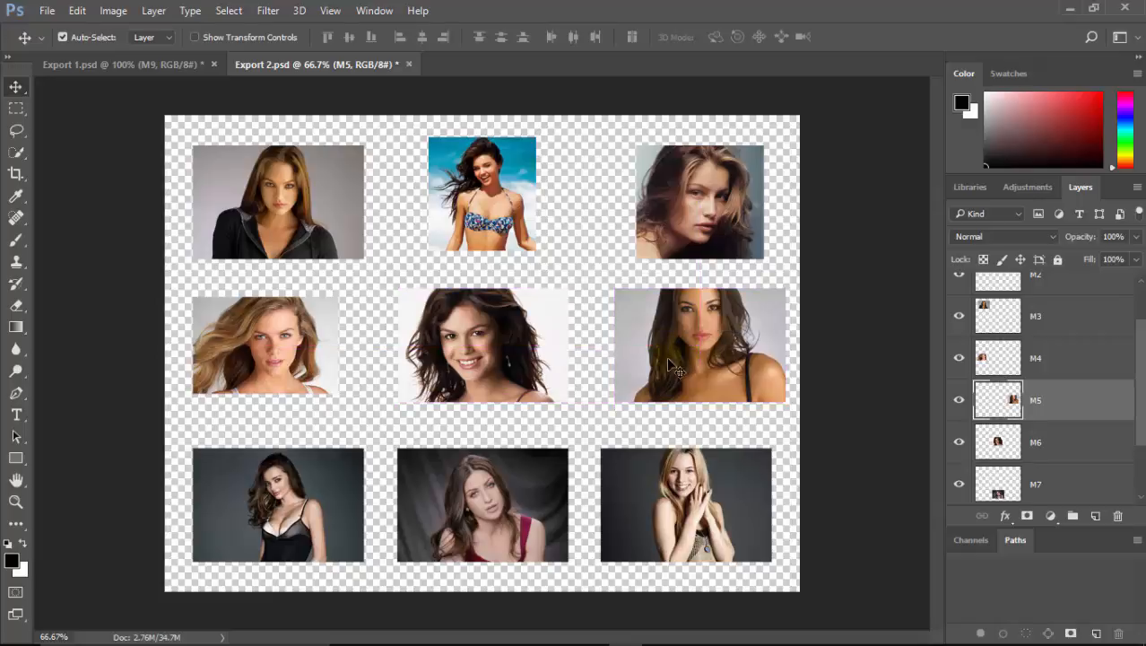
# - In Export 2.psd, select all layers from M1 to M9 and open Export As for them
pyautogui.click(593, 364)
pyautogui.moveTo(1135, 377); pyautogui.dragTo(1139, 286)
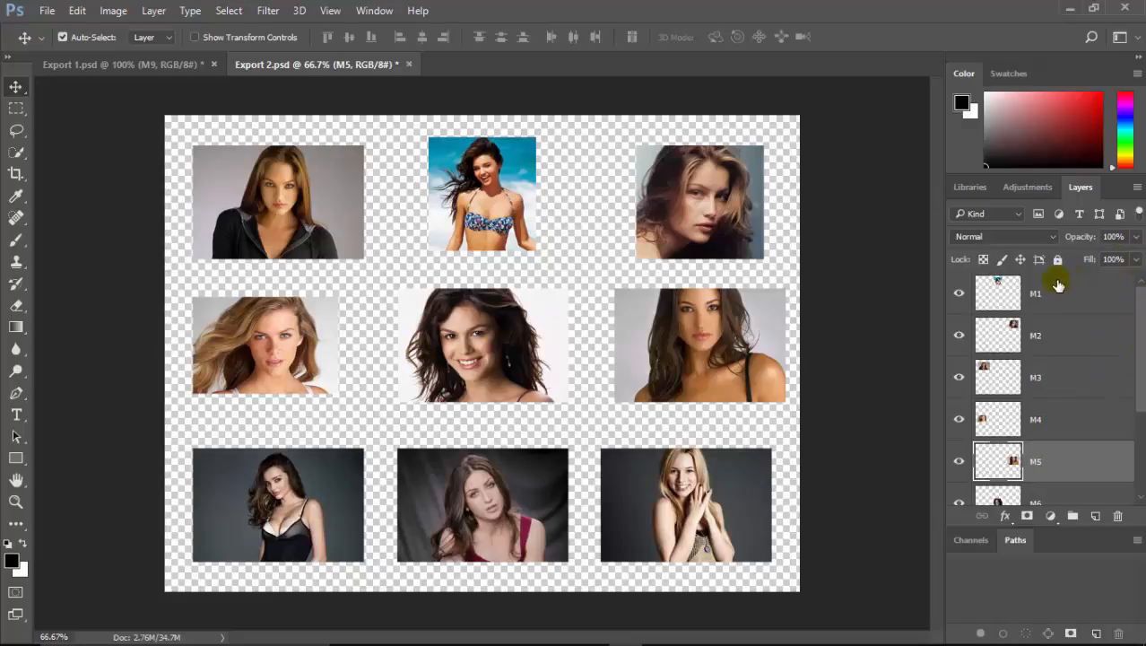
pyautogui.click(1056, 287)
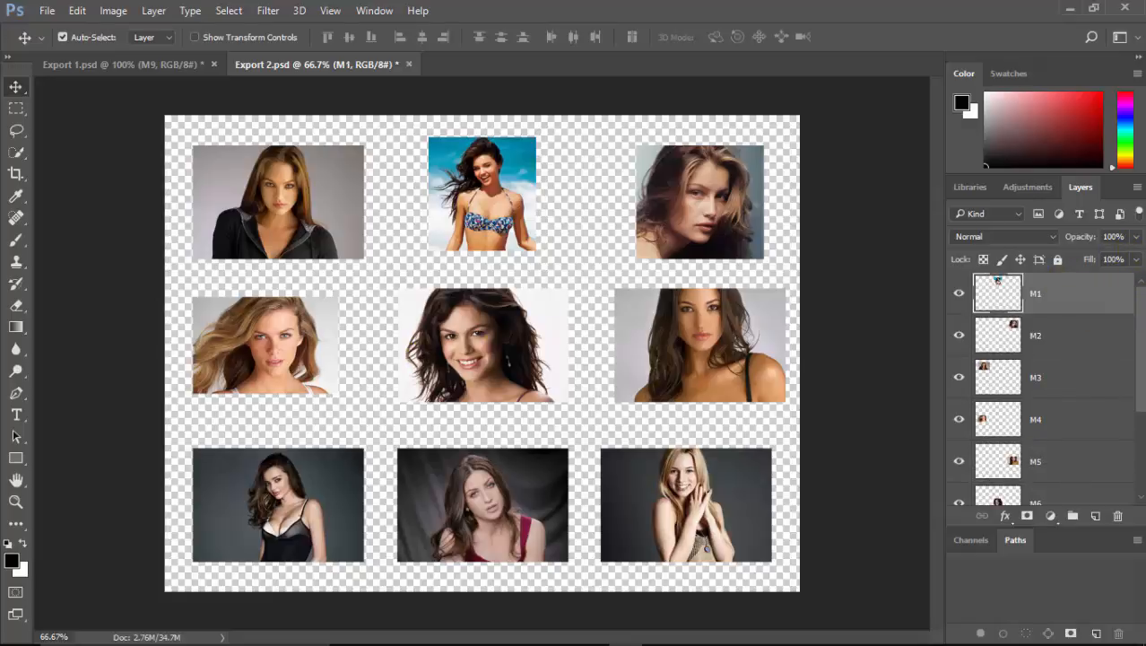
pyautogui.moveTo(1139, 309); pyautogui.dragTo(1132, 439)
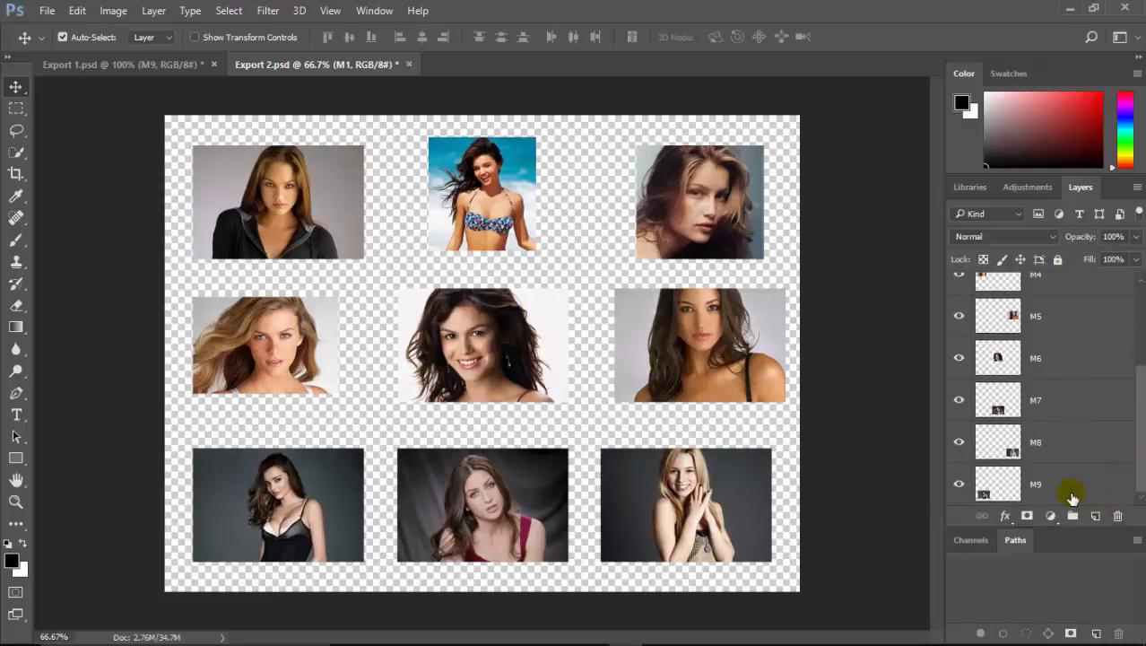
pyautogui.keyDown('shift'); pyautogui.click(1062, 486); pyautogui.keyUp('shift')
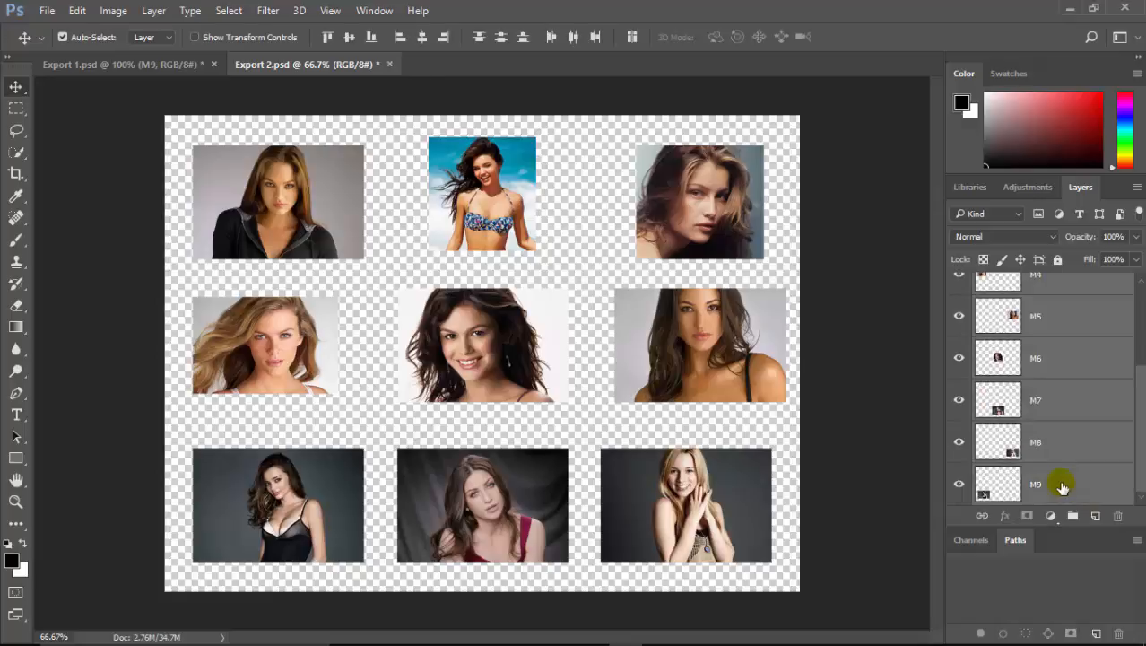
pyautogui.rightClick(1062, 485)
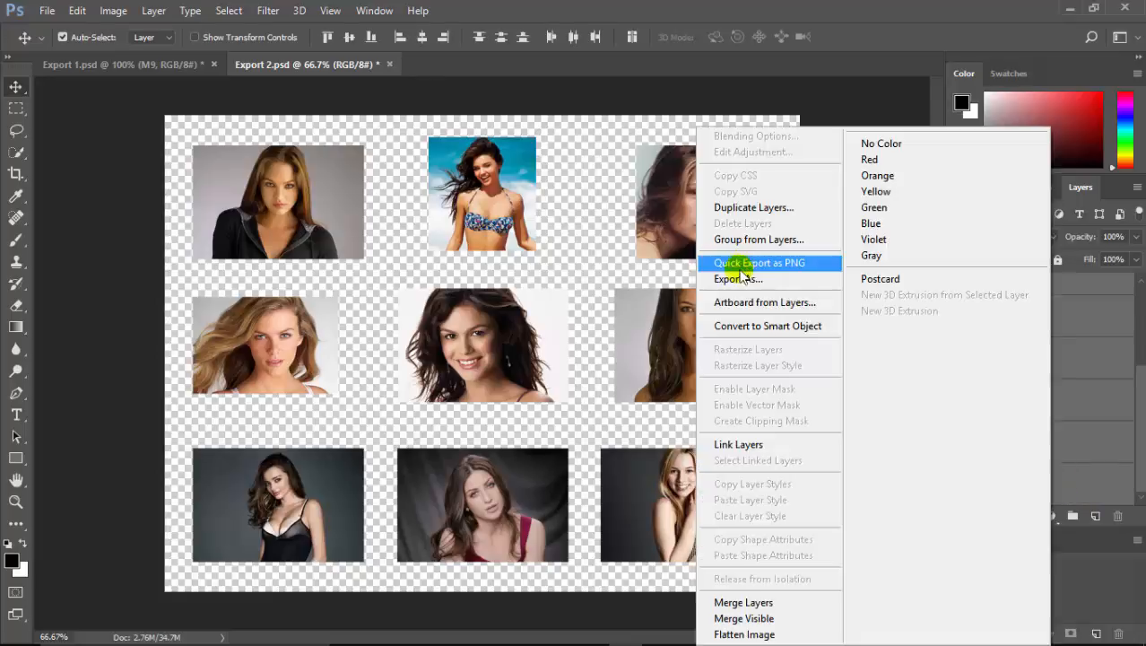
pyautogui.click(743, 283)
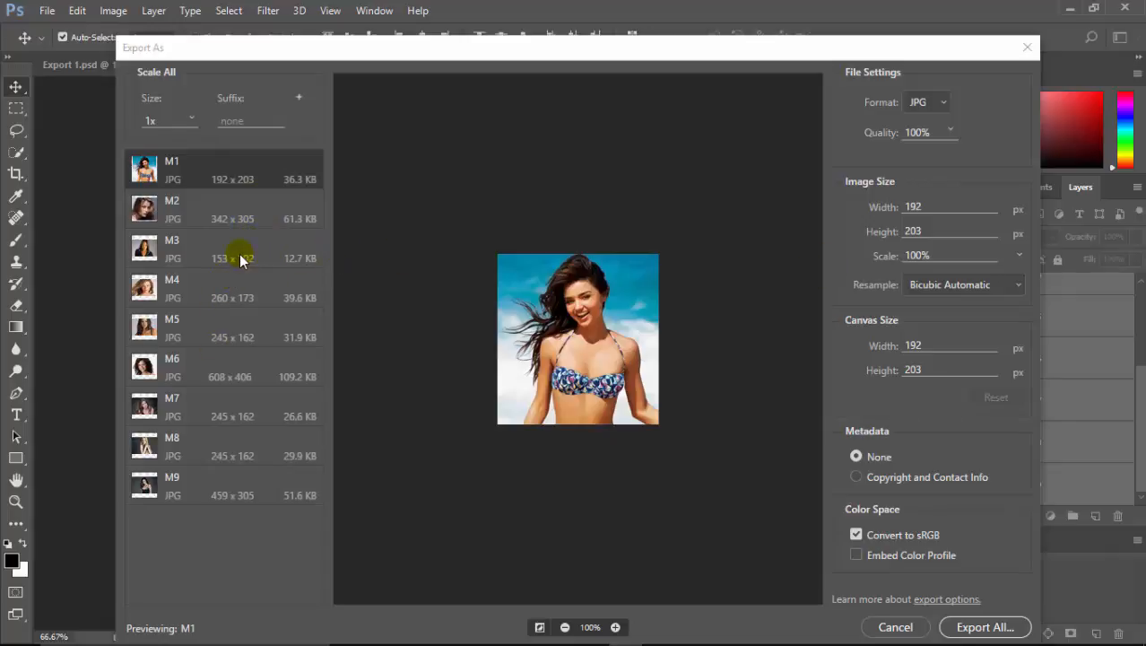
# - Set the export scale of images M2, M5 and M9 to 100% each
pyautogui.click(247, 212)
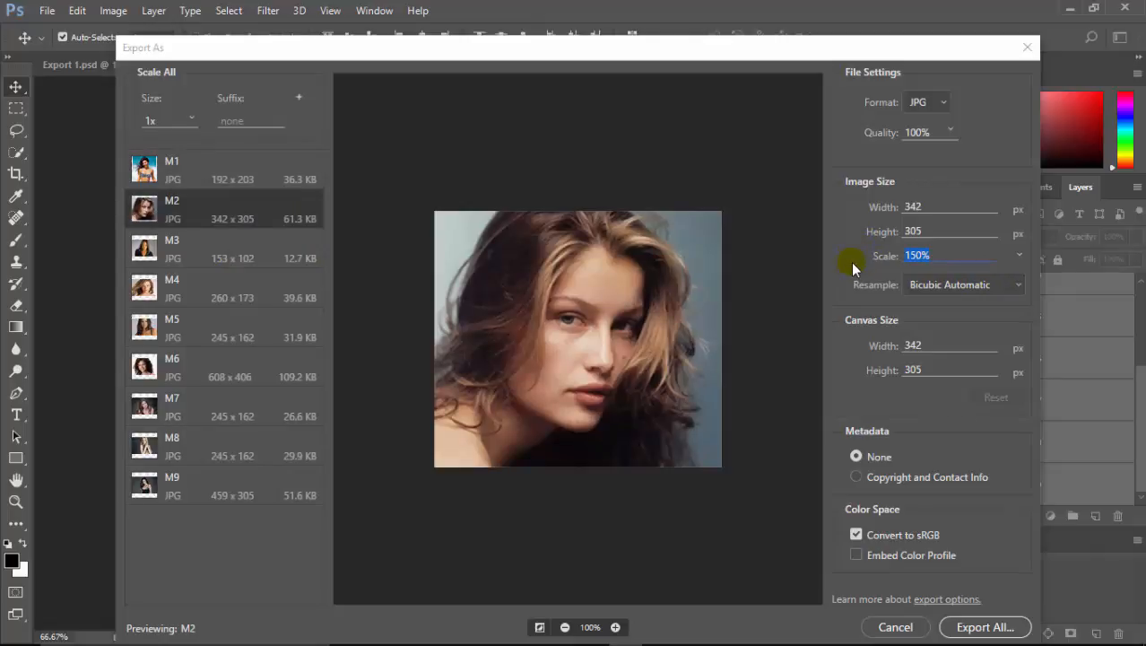
pyautogui.write('100')
pyautogui.press('Return')
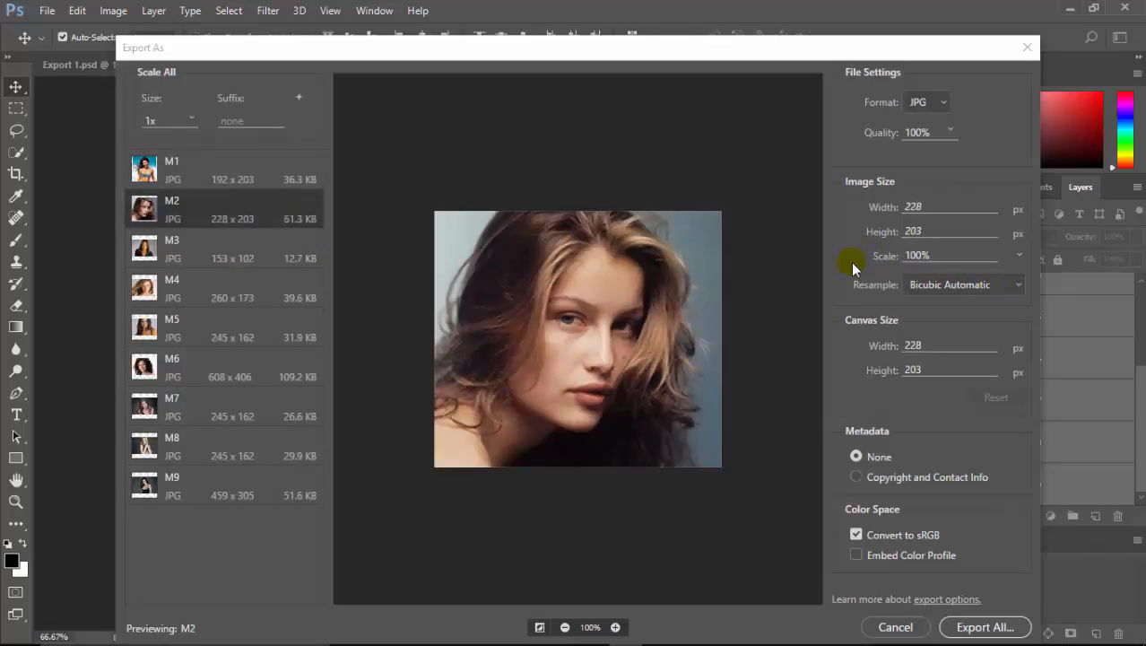
pyautogui.click(238, 333)
pyautogui.moveTo(933, 254); pyautogui.dragTo(883, 253)
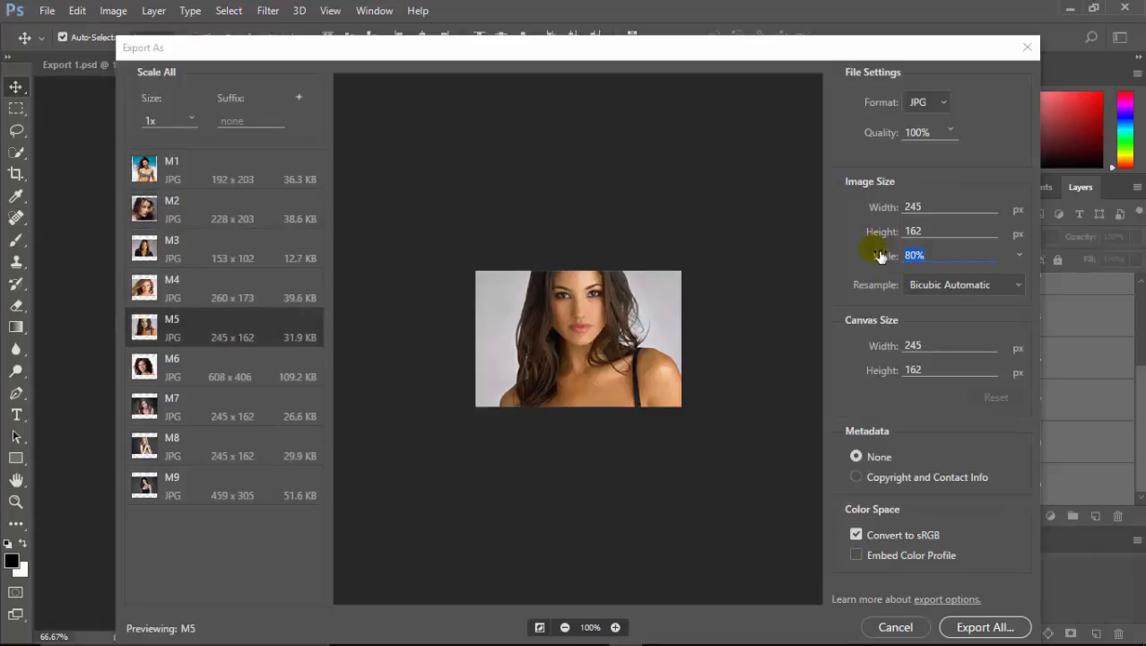
pyautogui.write('100')
pyautogui.press('Return')
pyautogui.click(240, 484)
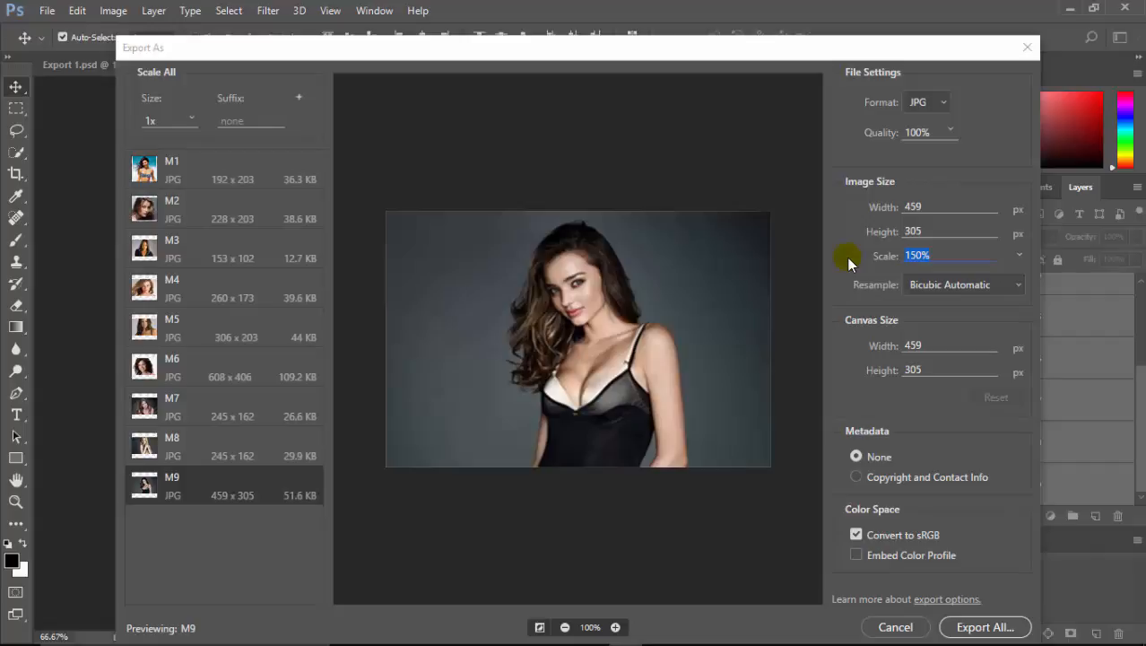
pyautogui.write('100')
# - Select all nine images and export them as JPG into a new Desktop folder named Export 1
pyautogui.hotkey('ctrl', 'a')
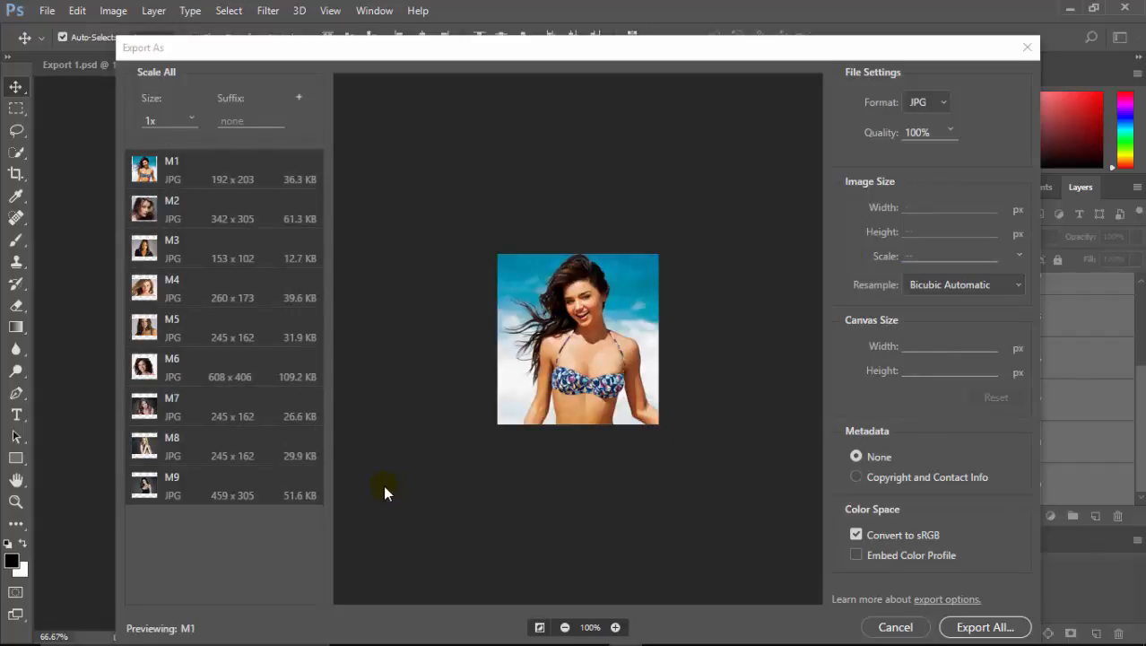
pyautogui.click(965, 628)
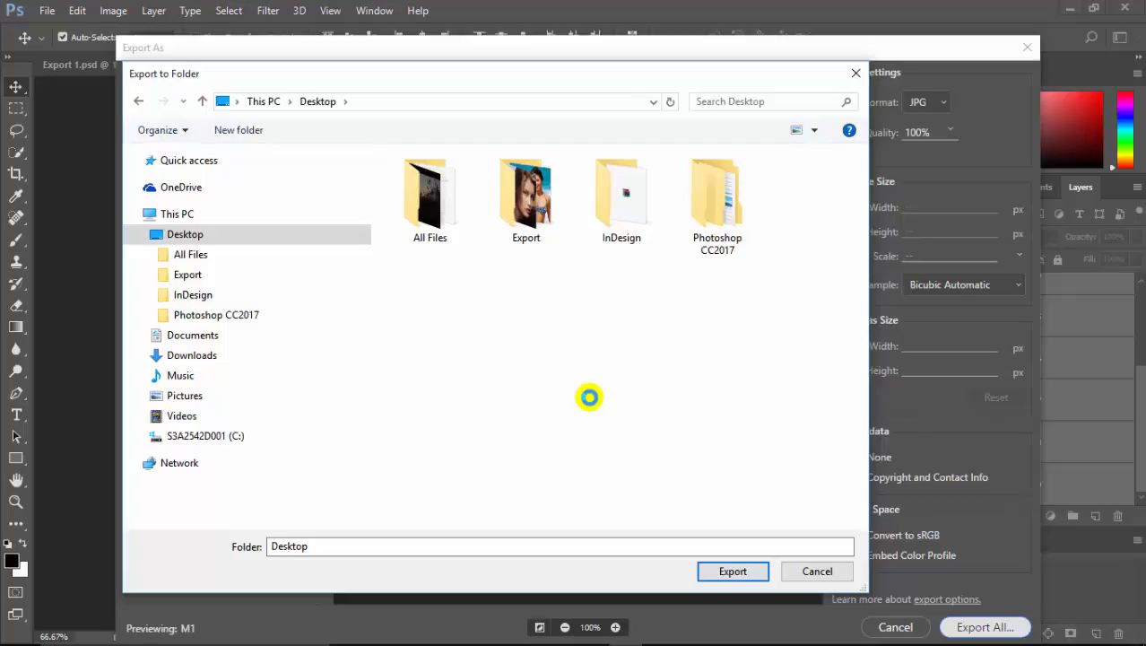
pyautogui.write('Export 1')
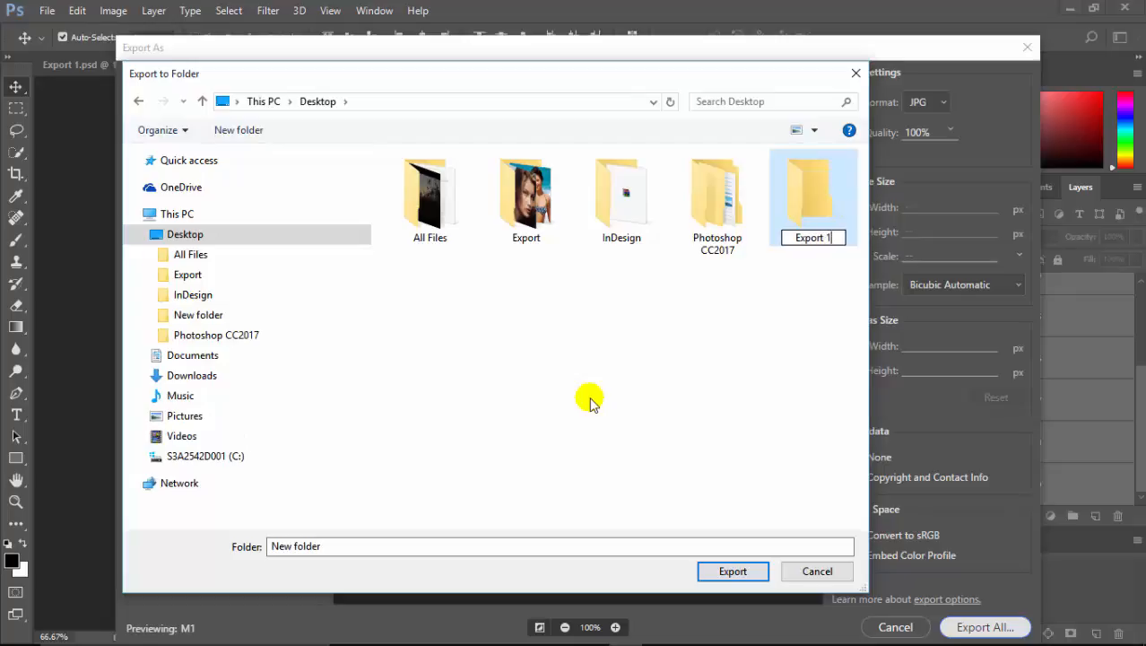
pyautogui.click(822, 186)
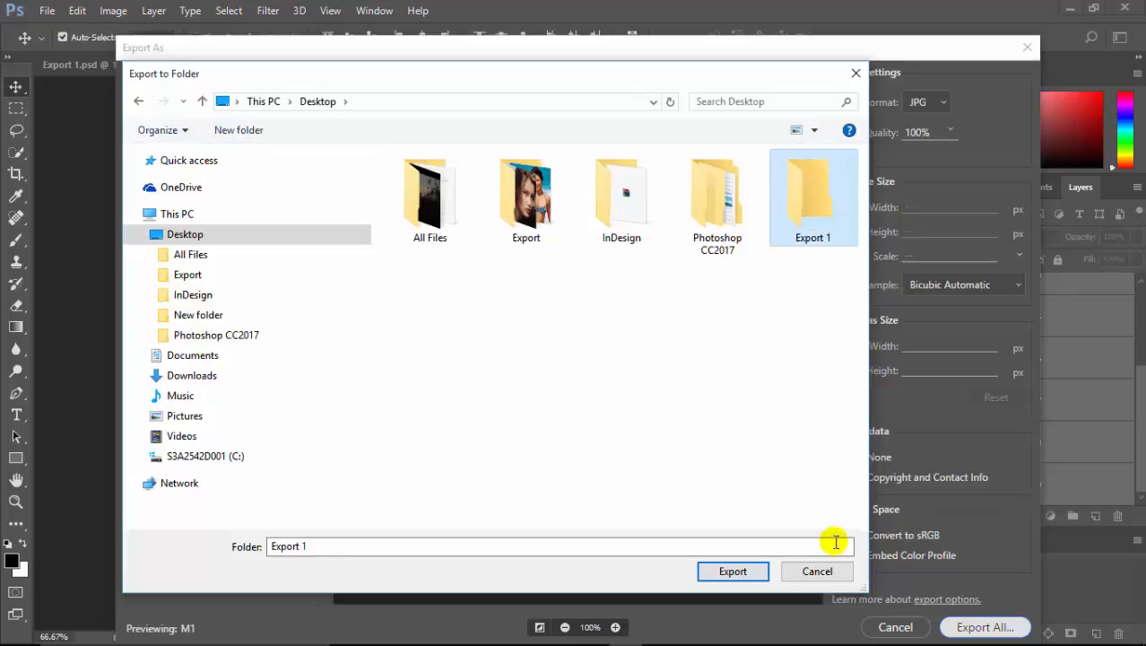
pyautogui.doubleClick(799, 191)
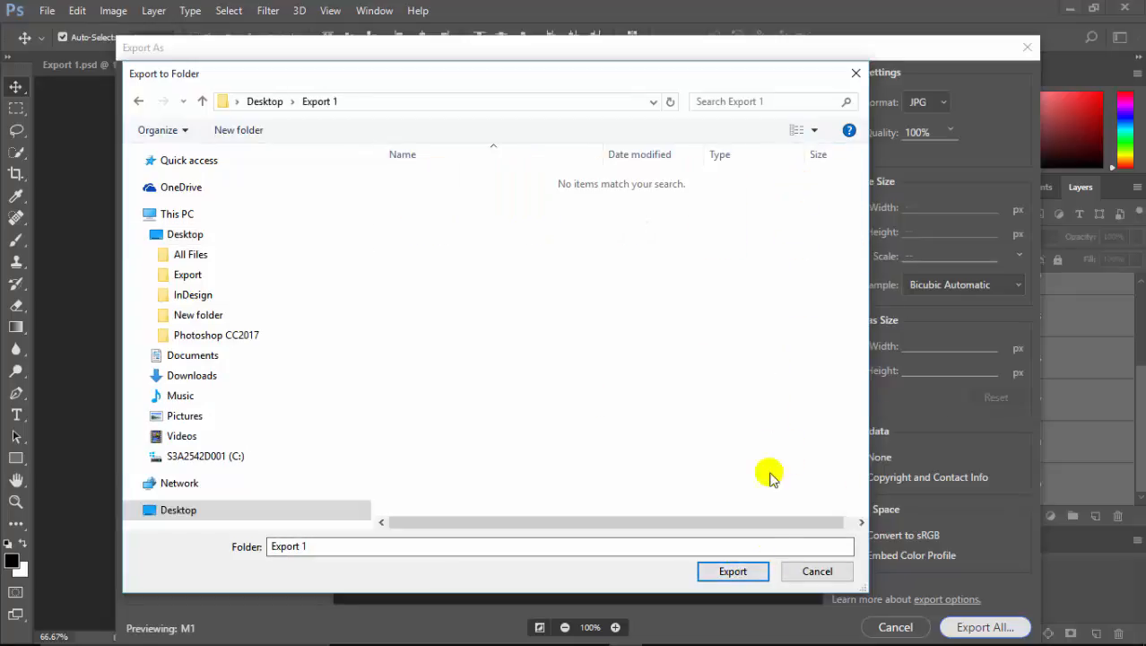
pyautogui.click(735, 568)
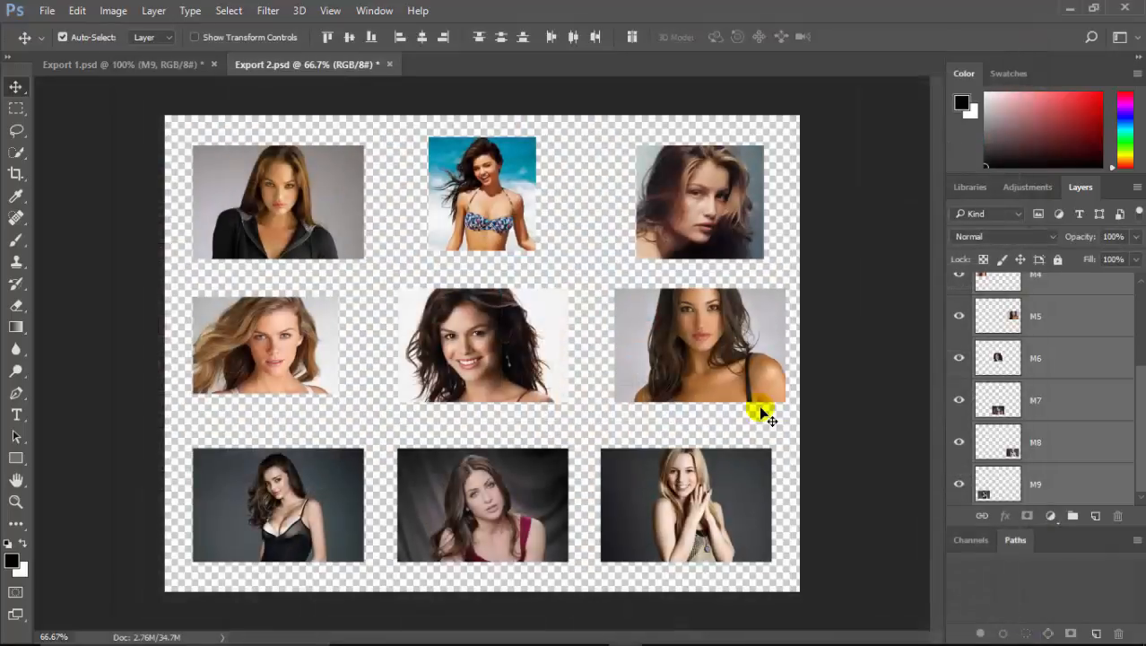
# - Switch to File Explorer, close the Export folder, and examine the exported JPG files in the Export 1 folder on the desktop
pyautogui.click(1069, 9)
pyautogui.click(632, 260)
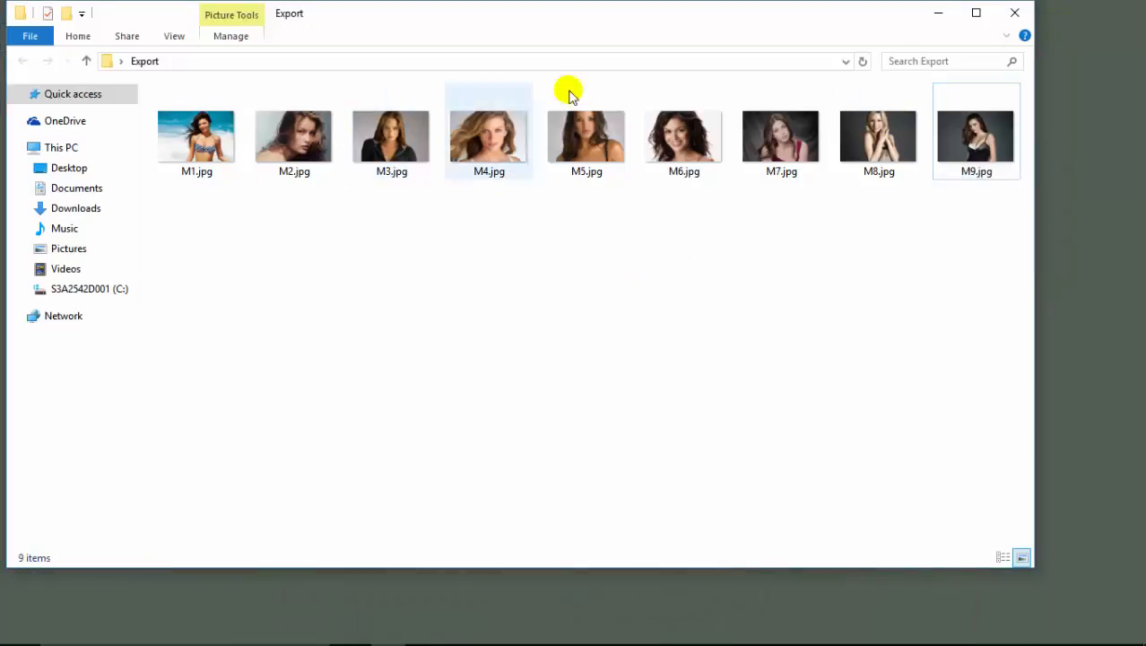
pyautogui.click(1016, 14)
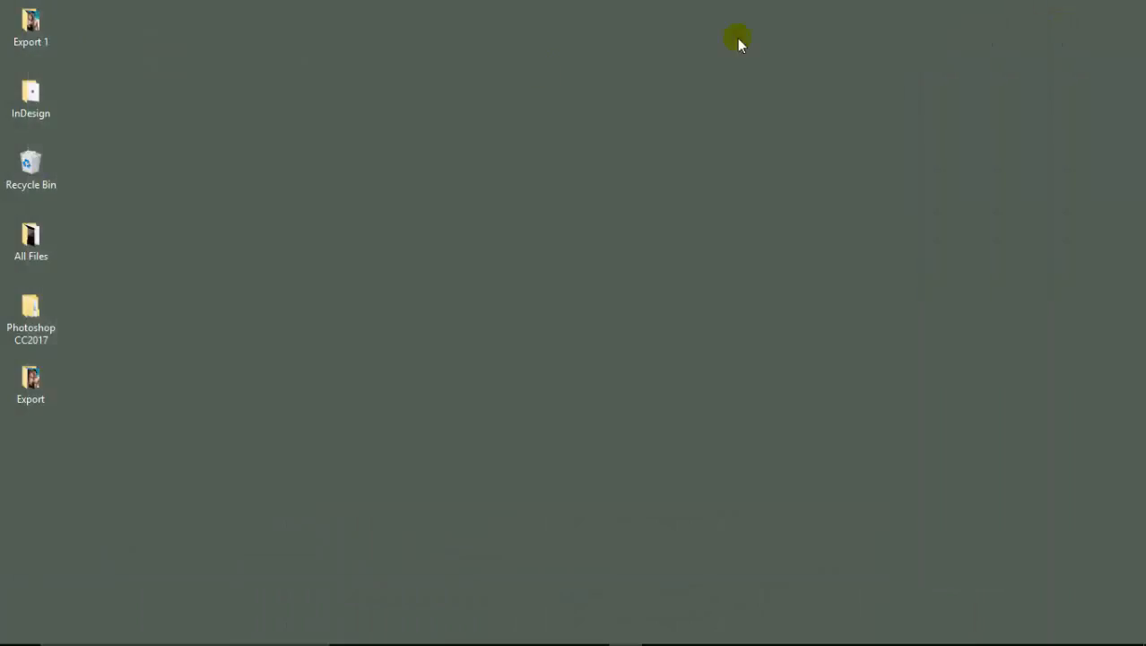
pyautogui.doubleClick(32, 22)
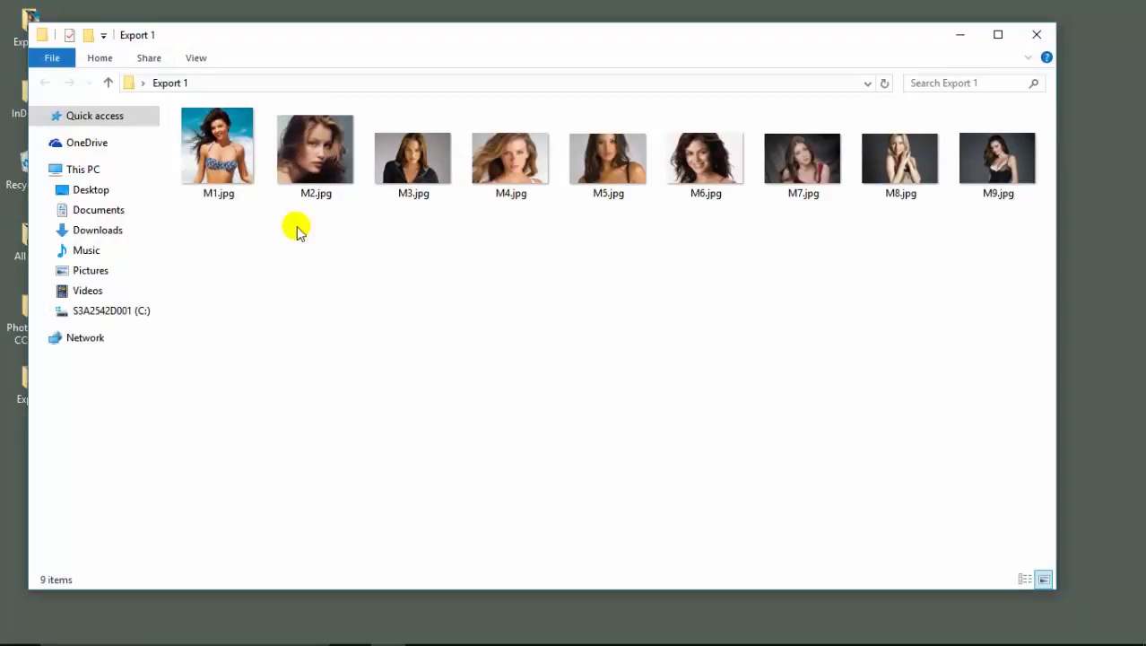
pyautogui.click(215, 166)
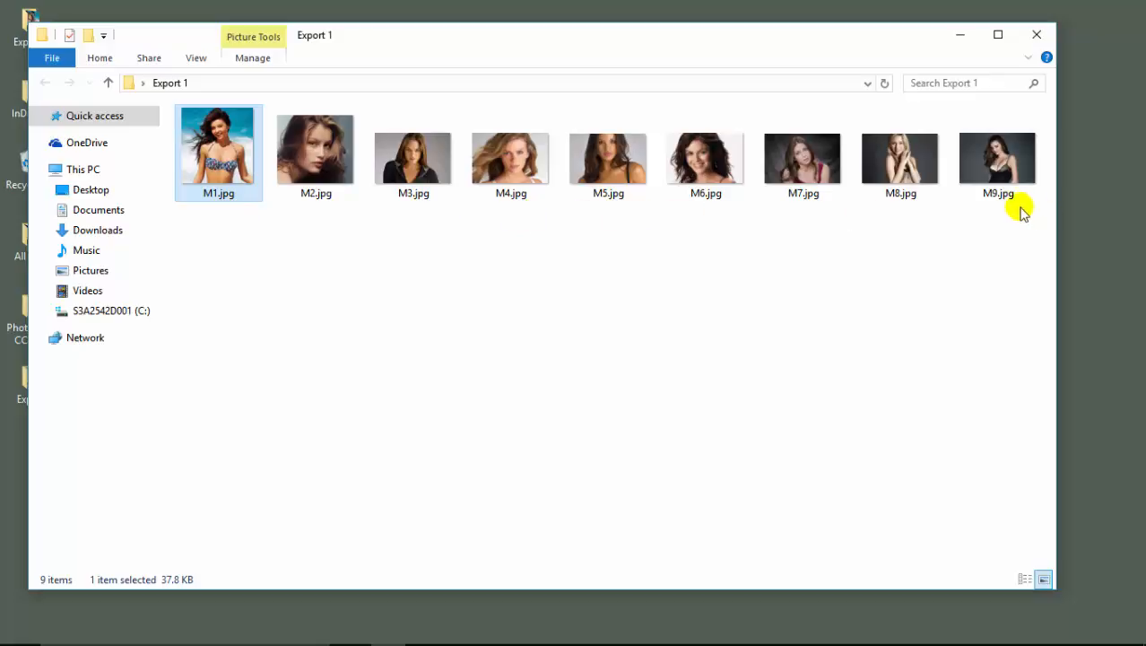
pyautogui.moveTo(930, 258); pyautogui.dragTo(211, 132)
pyautogui.click(973, 182)
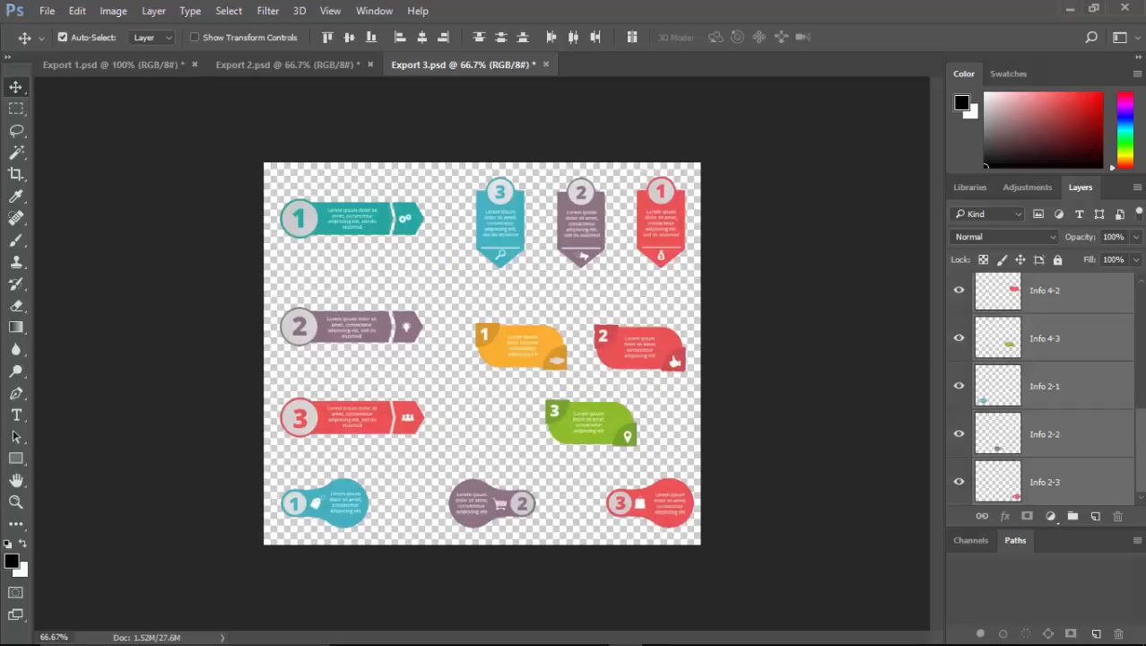
# - In Export 3.psd, select all infographic layers from Info 1 to Info 2-3 and open Export As for them
pyautogui.click(1116, 421)
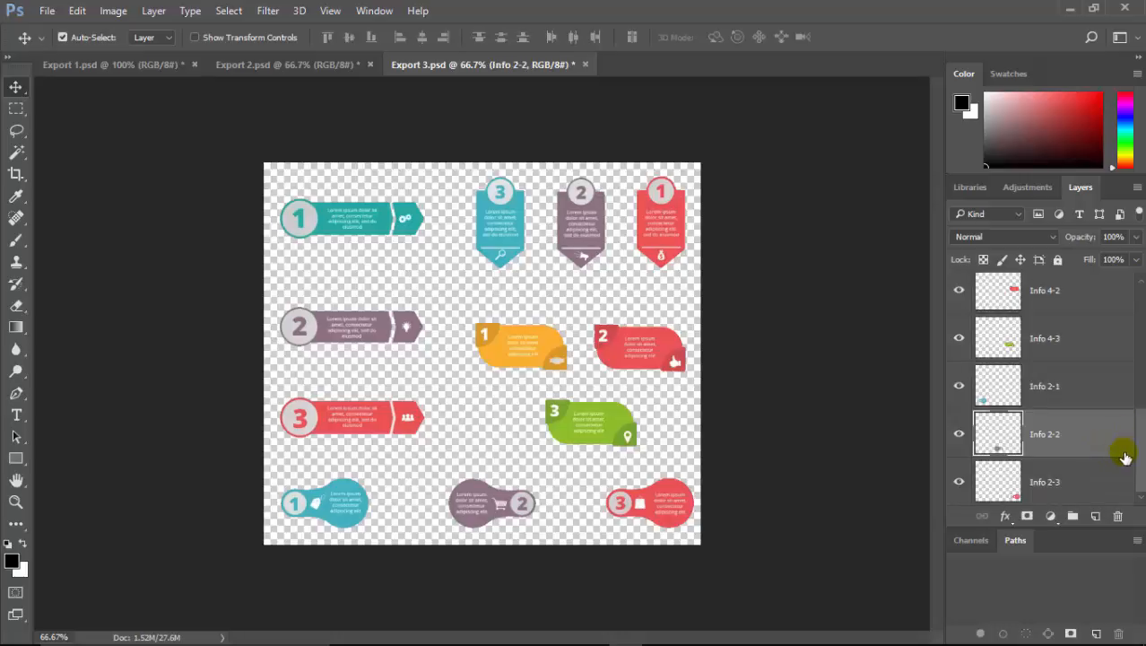
pyautogui.moveTo(1137, 450); pyautogui.dragTo(1125, 284)
pyautogui.click(1069, 300)
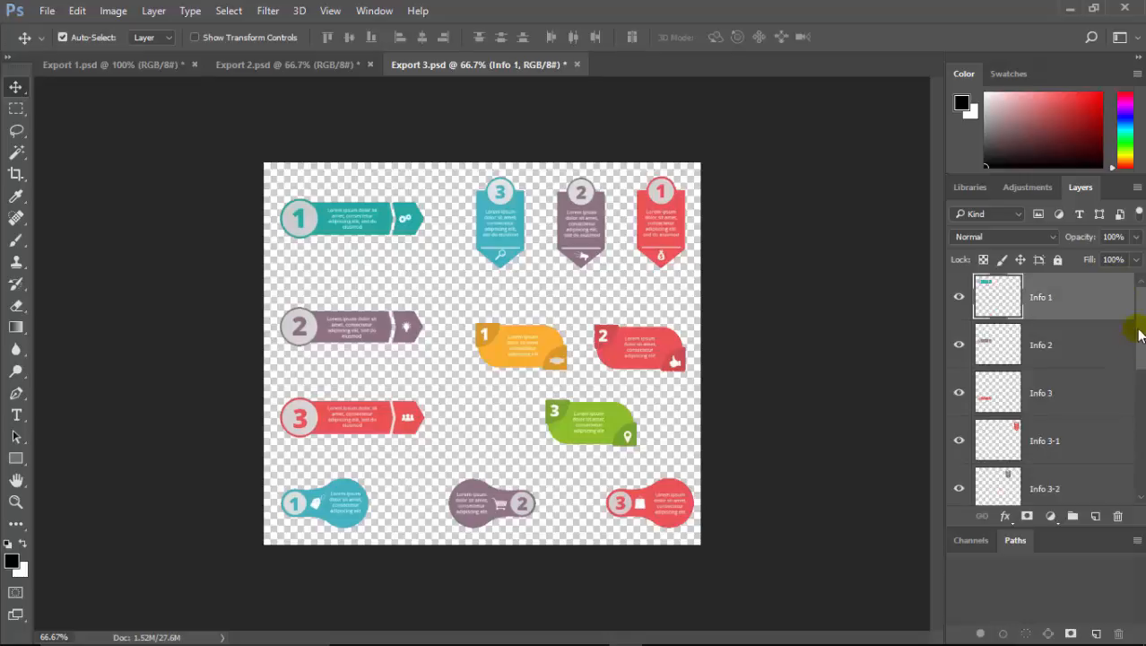
pyautogui.moveTo(1137, 324); pyautogui.dragTo(1133, 492)
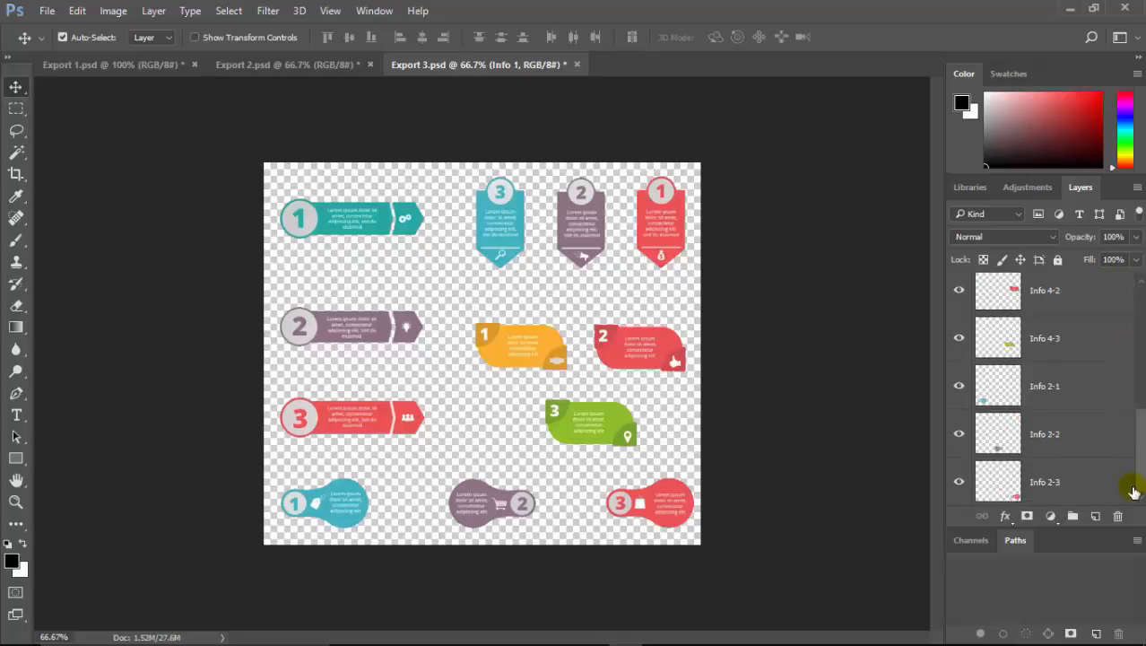
pyautogui.keyDown('shift'); pyautogui.click(1054, 484); pyautogui.keyUp('shift')
pyautogui.rightClick(1060, 345)
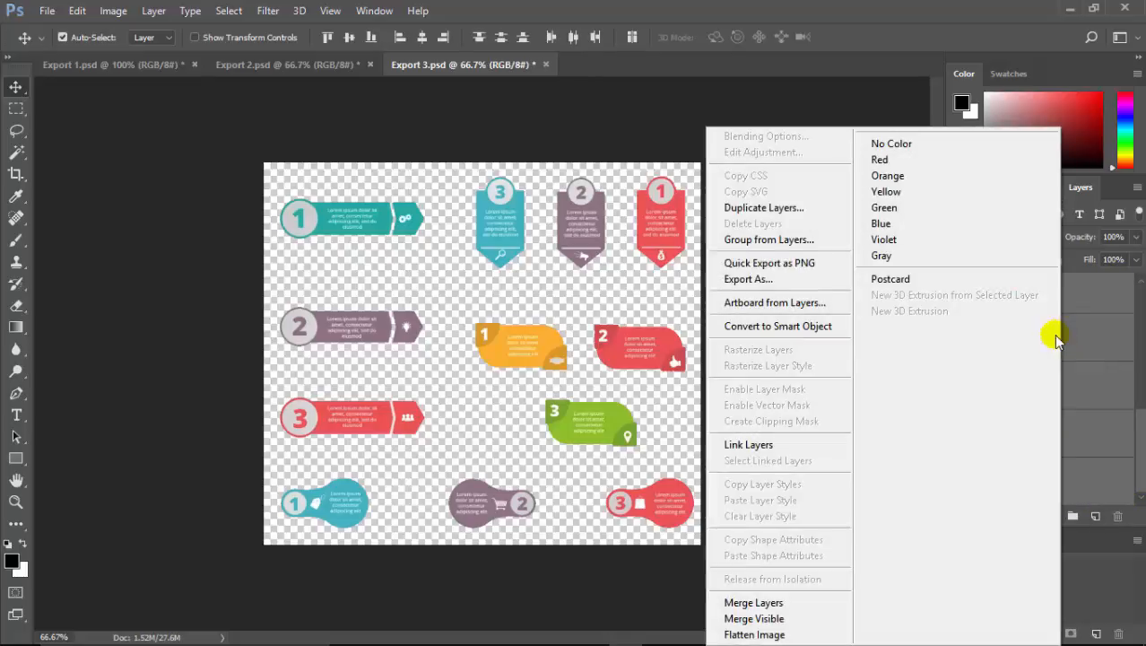
pyautogui.click(744, 280)
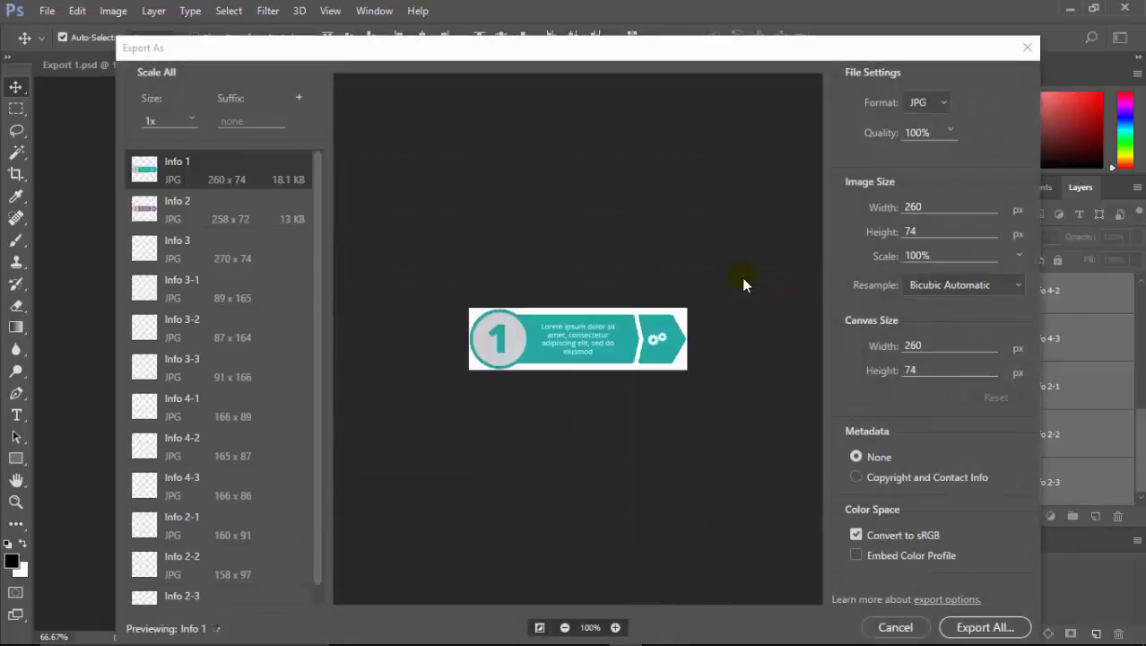
# - Select all infographic images in the list and export them as JPG into a new Desktop folder named Export3
pyautogui.scroll(-1, 313, 238)
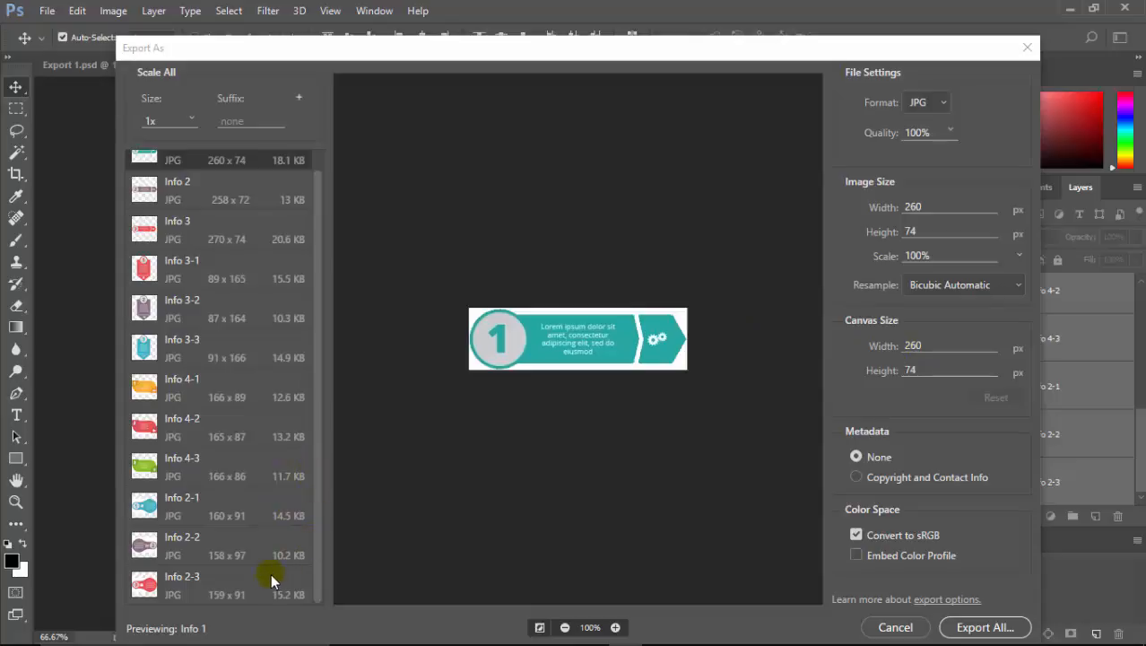
pyautogui.keyDown('shift'); pyautogui.click(247, 586); pyautogui.keyUp('shift')
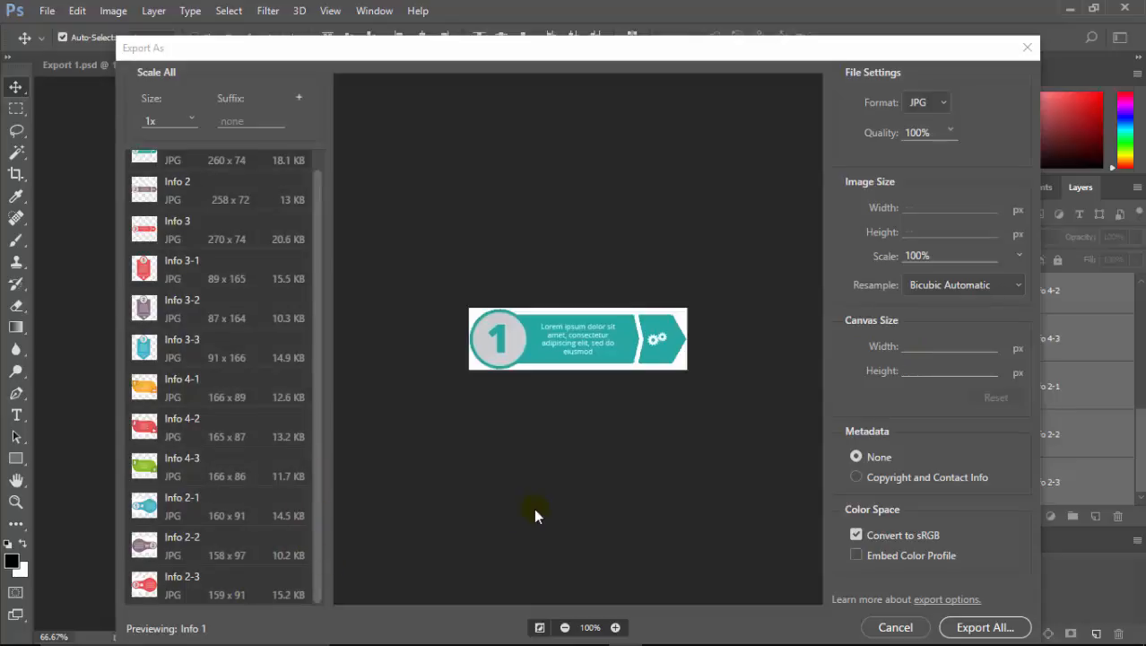
pyautogui.click(990, 627)
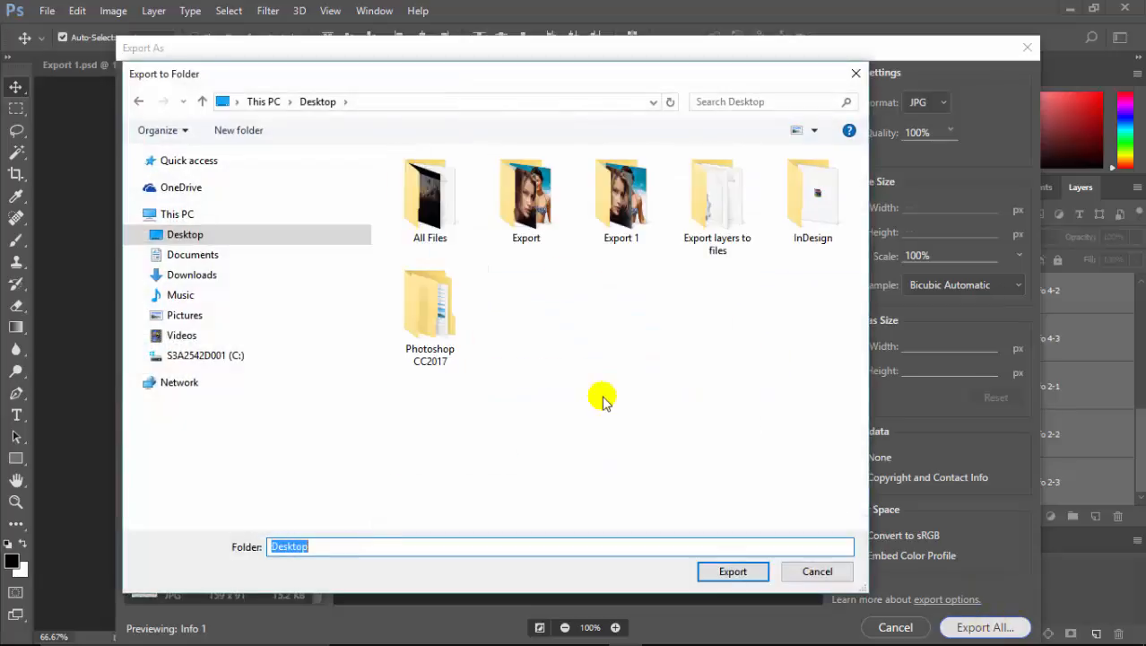
pyautogui.hotkey('ctrl', 'shift', 'n')
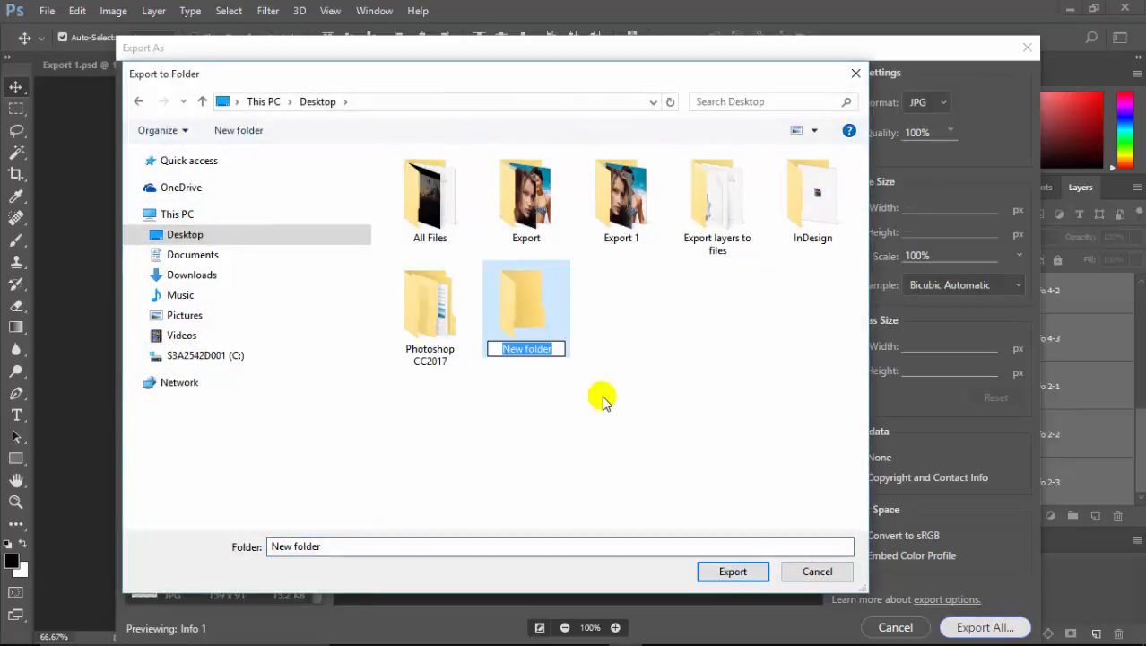
pyautogui.write('Ex')
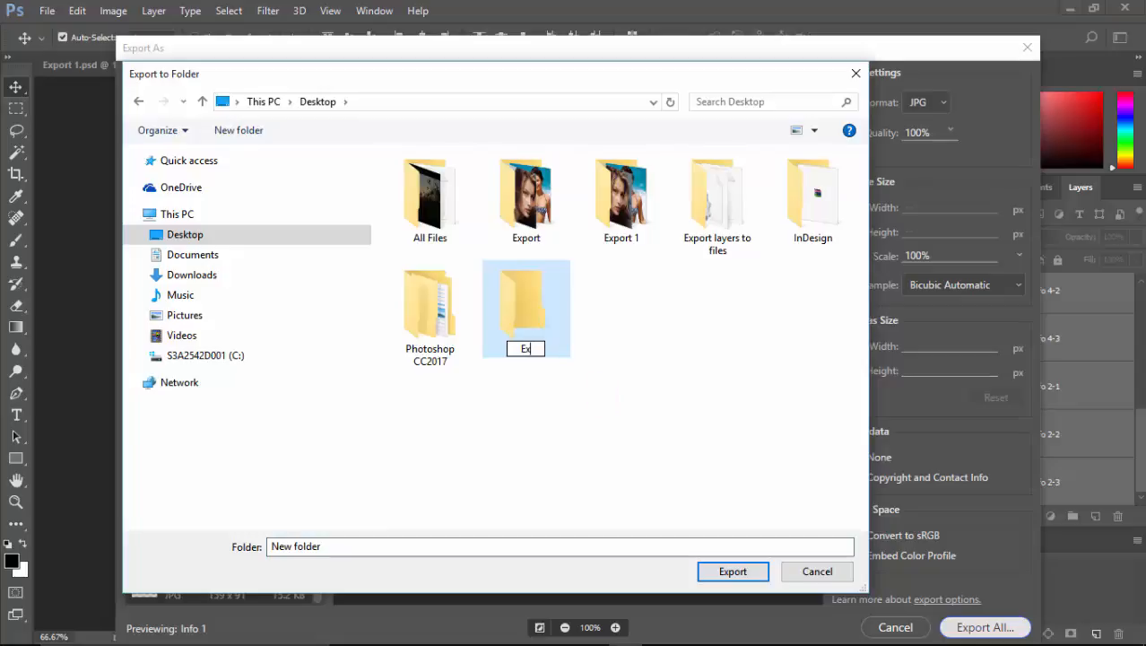
pyautogui.write('port3')
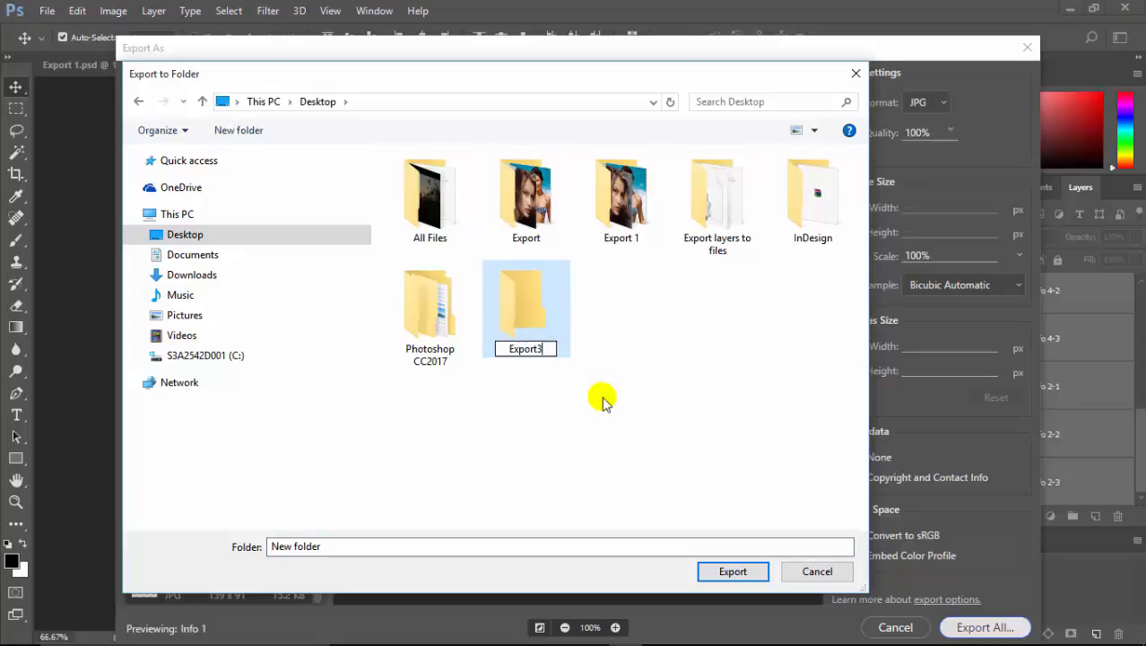
pyautogui.click(602, 404)
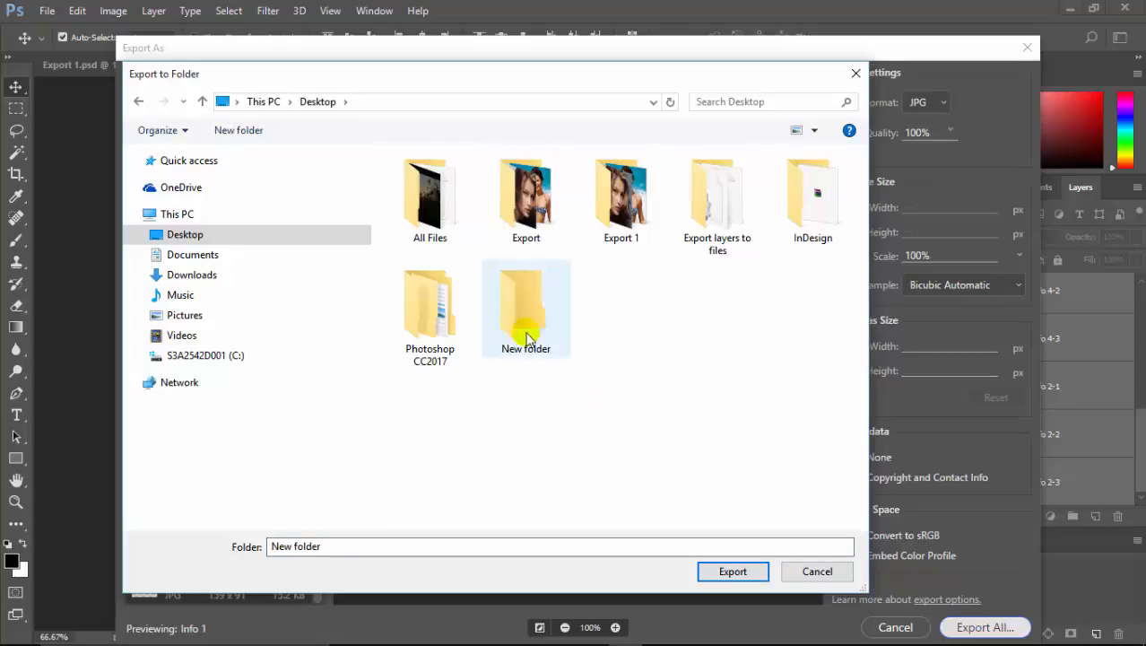
pyautogui.click(743, 571)
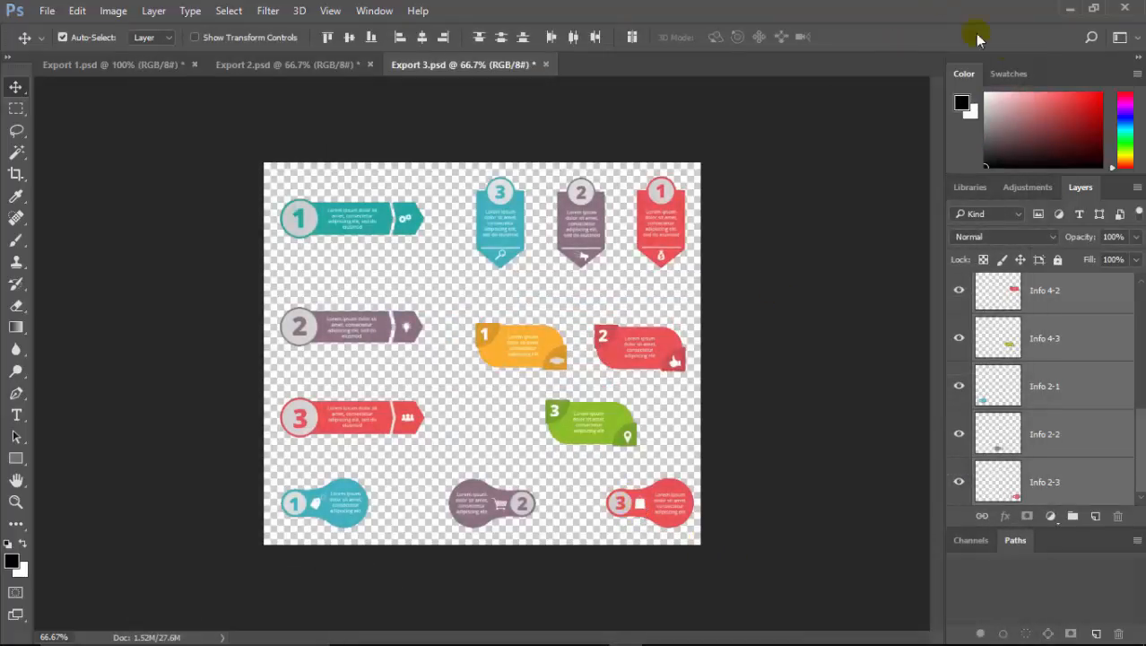
# - Open the Export3 folder on the desktop in File Explorer and check the exported infographic JPG files one by one
pyautogui.click(1069, 8)
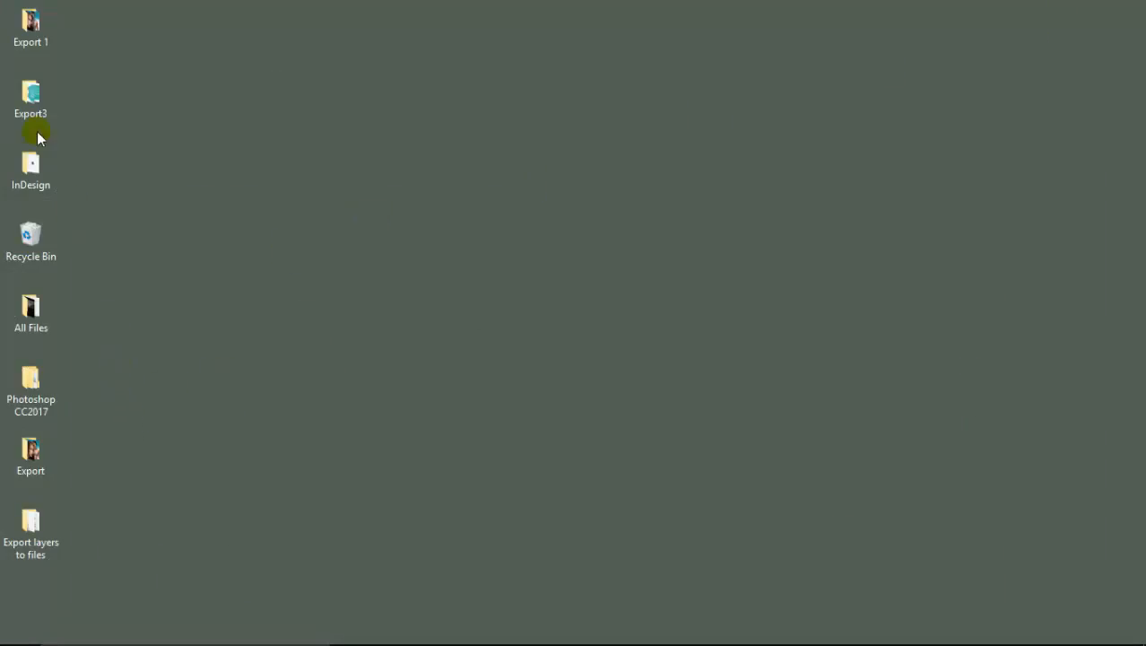
pyautogui.doubleClick(31, 95)
pyautogui.click(261, 201)
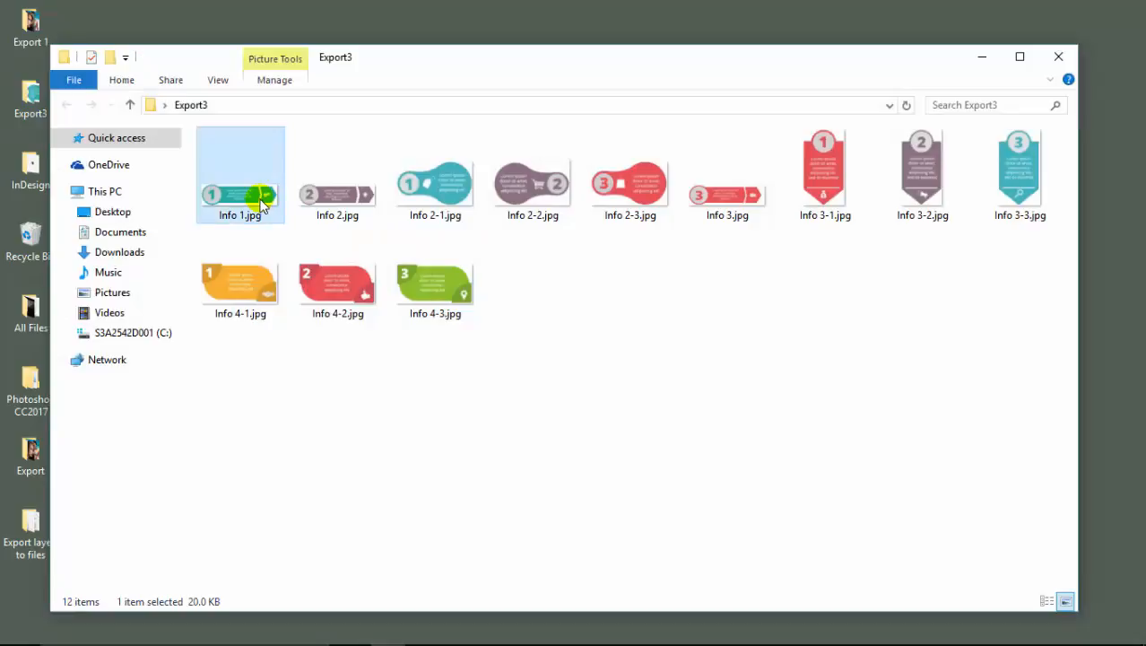
pyautogui.click(451, 195)
pyautogui.click(563, 183)
pyautogui.click(647, 186)
pyautogui.click(742, 191)
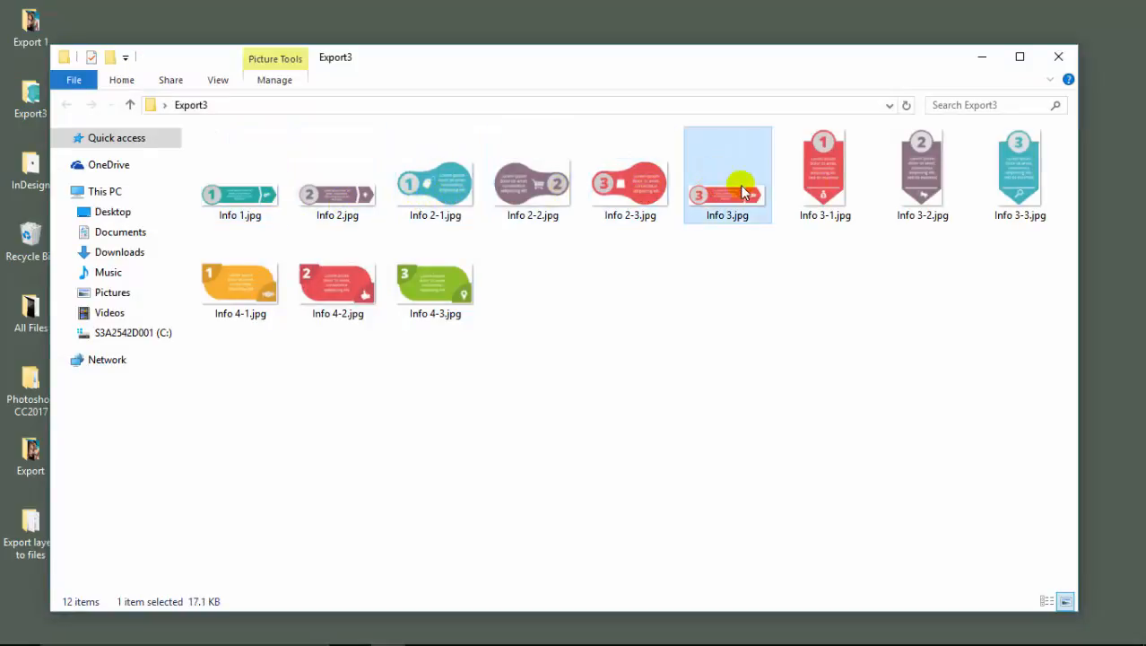
pyautogui.click(849, 184)
pyautogui.click(915, 186)
pyautogui.click(1042, 178)
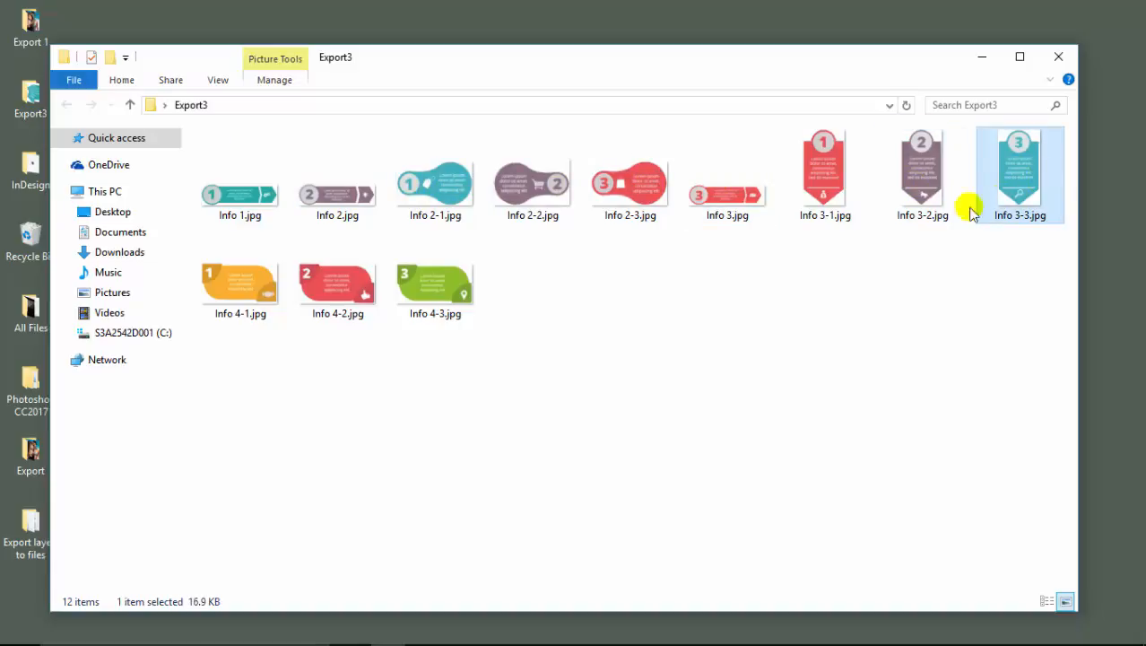
pyautogui.click(435, 291)
pyautogui.click(323, 310)
pyautogui.click(219, 318)
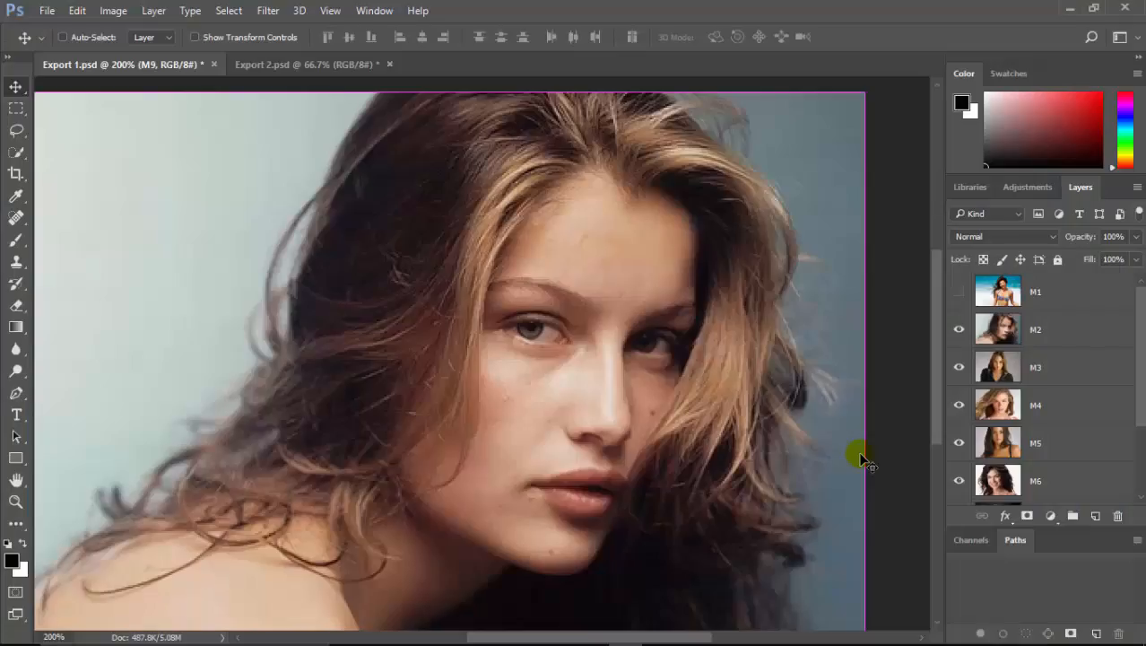
pyautogui.hotkey('ctrl', '-')
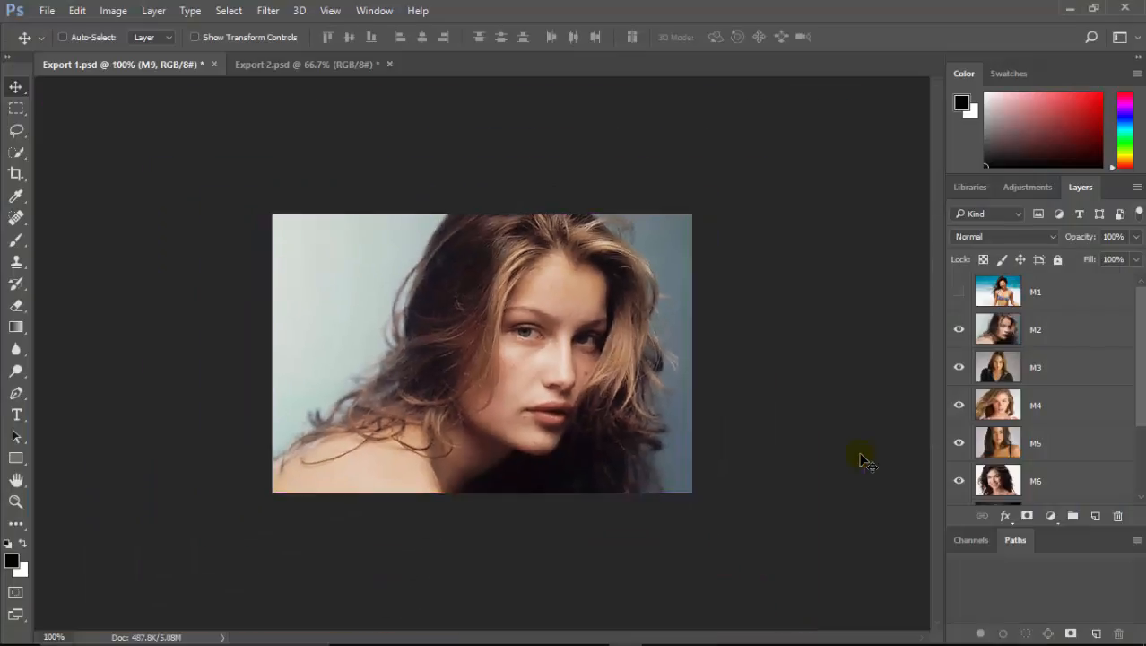